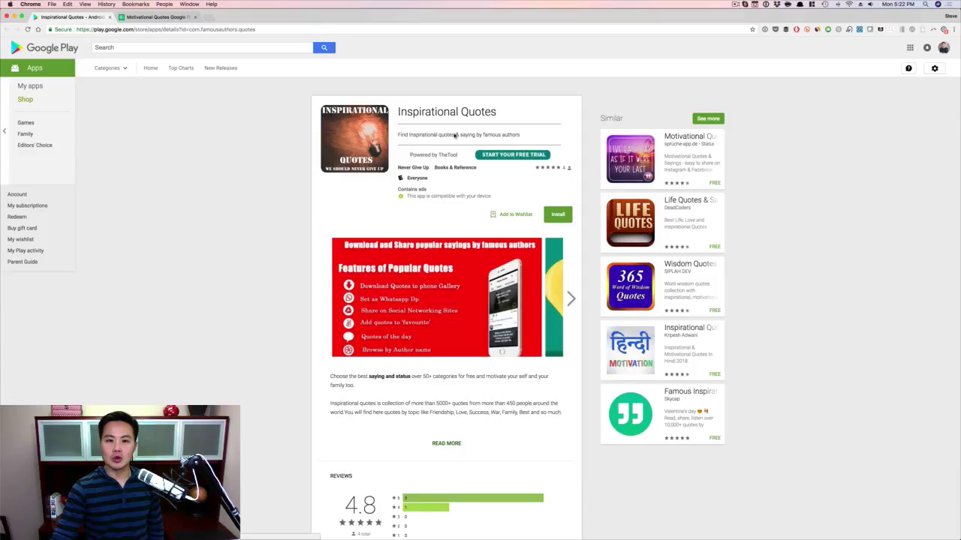
Step: Highlight the app's title and short description, then scroll down to the reviews and additional information
drag(397, 110, 501, 134)
click(501, 135)
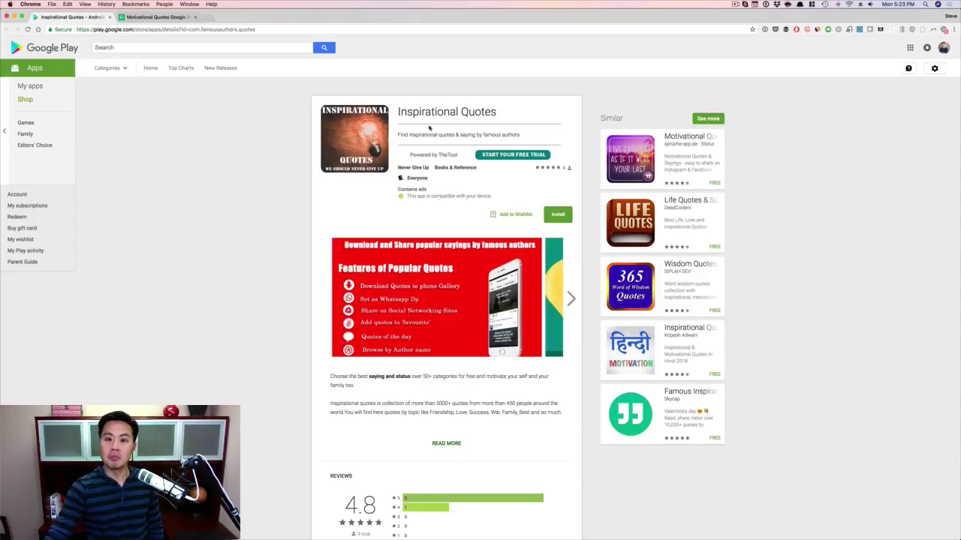
scroll(555, 173, down, 5)
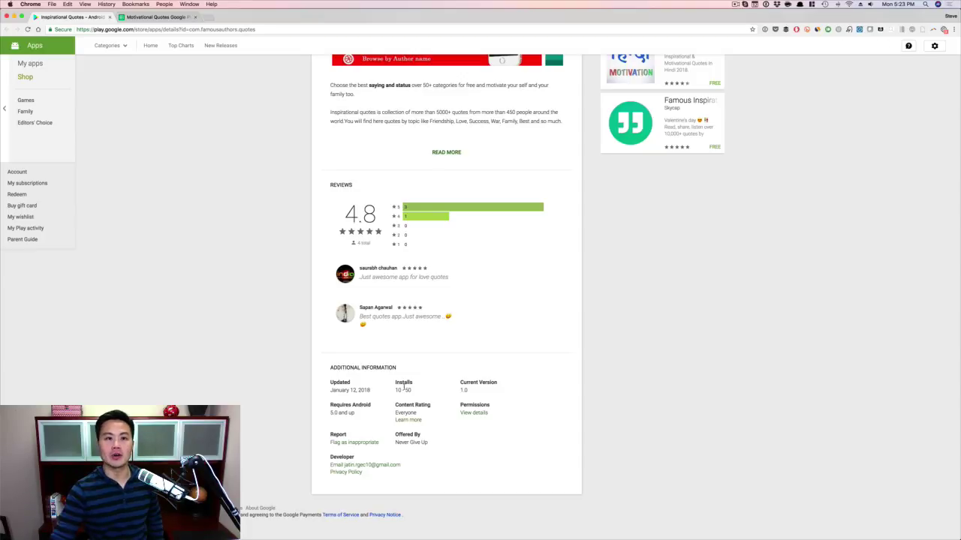
click(165, 16)
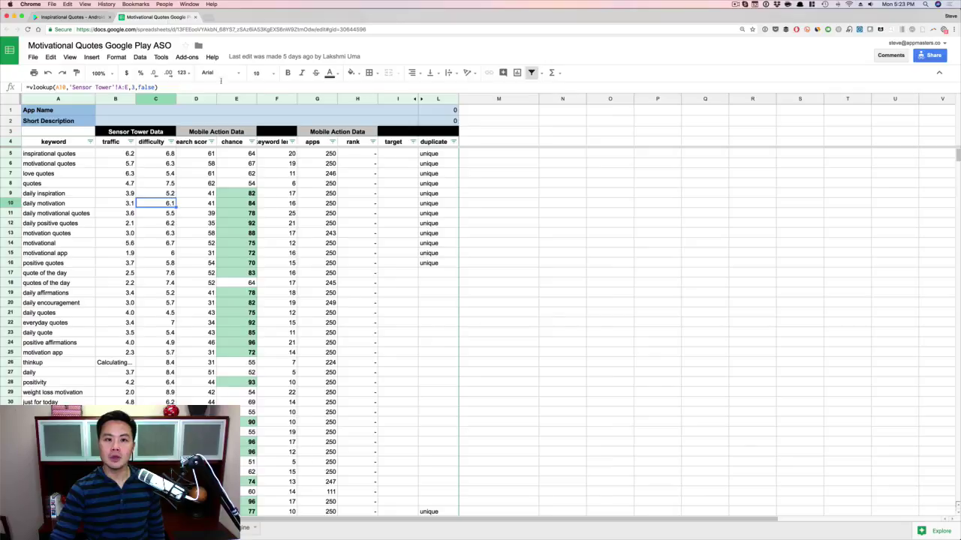
click(271, 203)
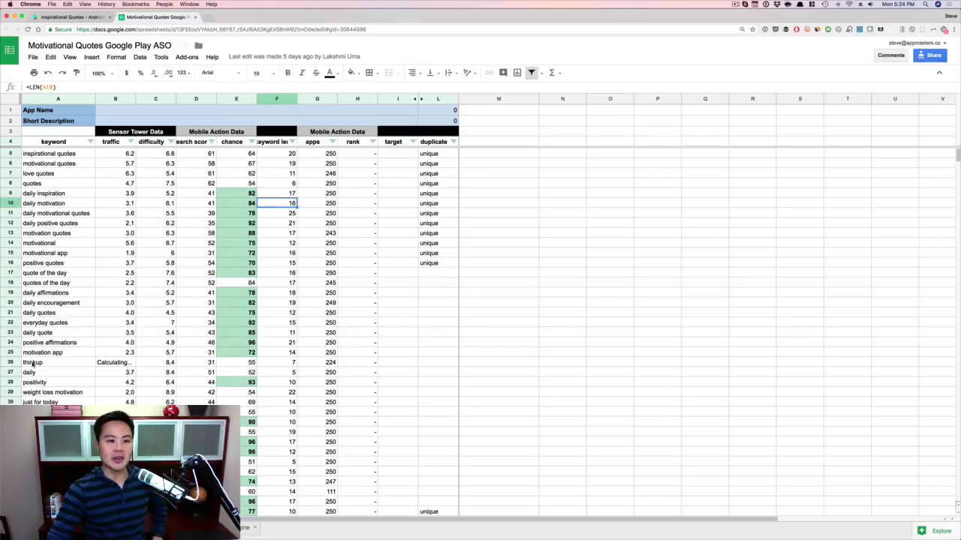
click(58, 343)
scroll(58, 342, down, 3)
click(56, 354)
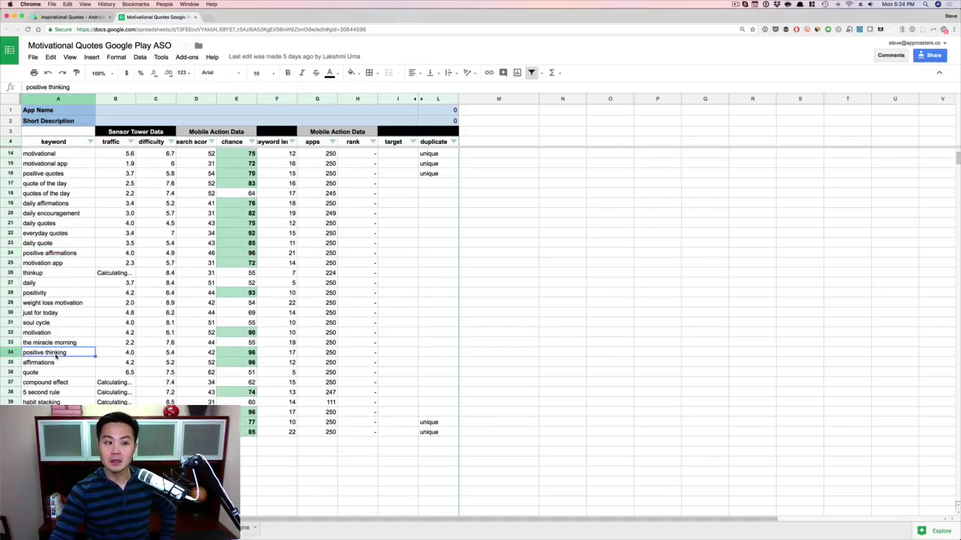
click(55, 343)
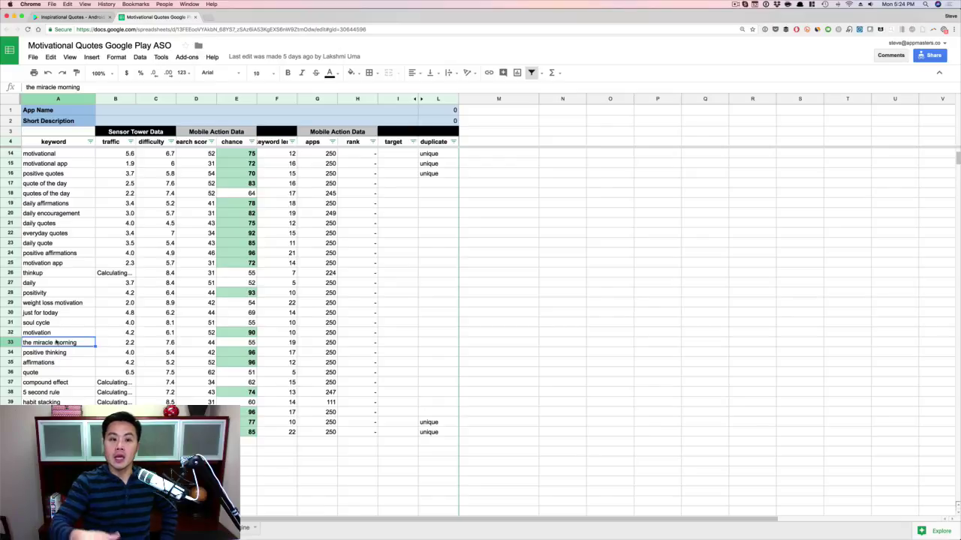
scroll(56, 342, up, 3)
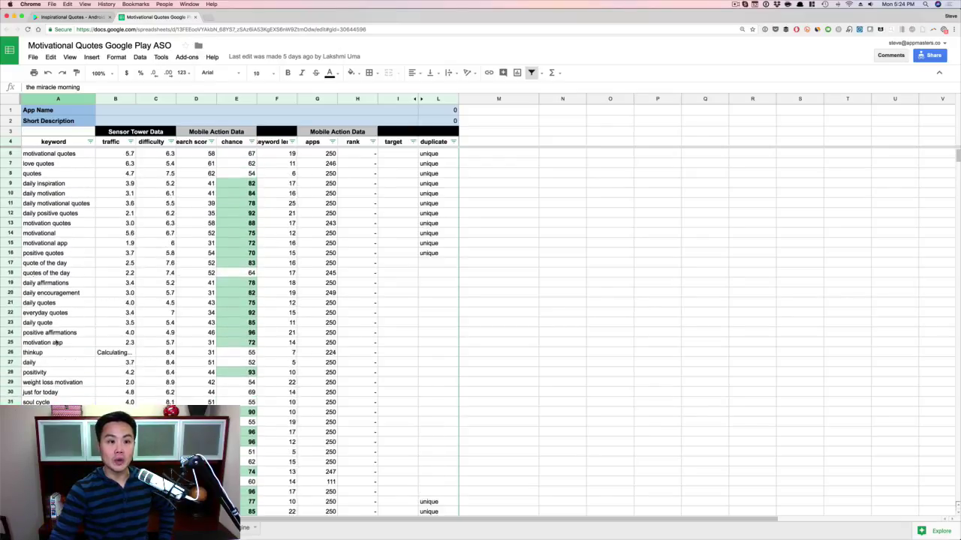
Step: Point out the Sensor Tower and Mobile Action headings, then sort by difficulty Z→A and back to A→Z
click(158, 135)
click(195, 133)
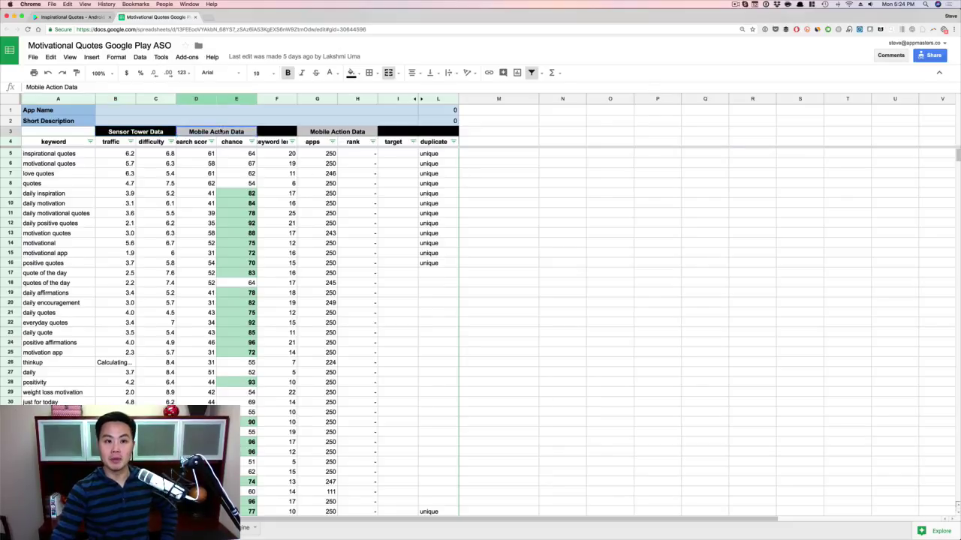
click(172, 142)
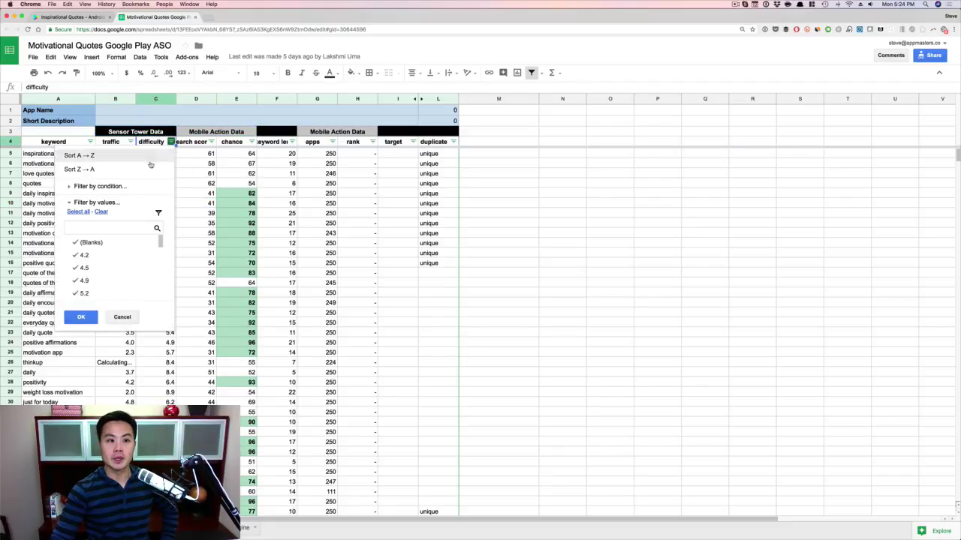
click(146, 169)
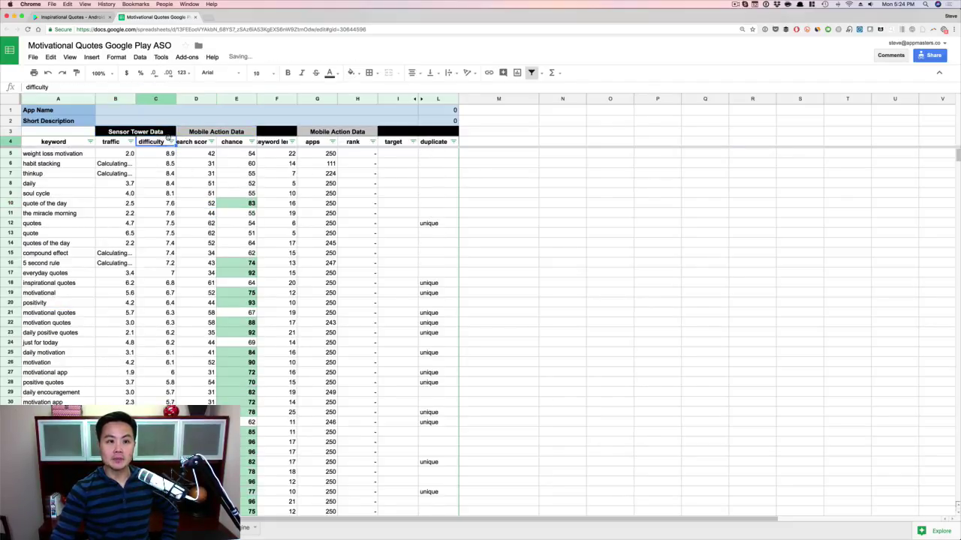
click(171, 141)
click(159, 155)
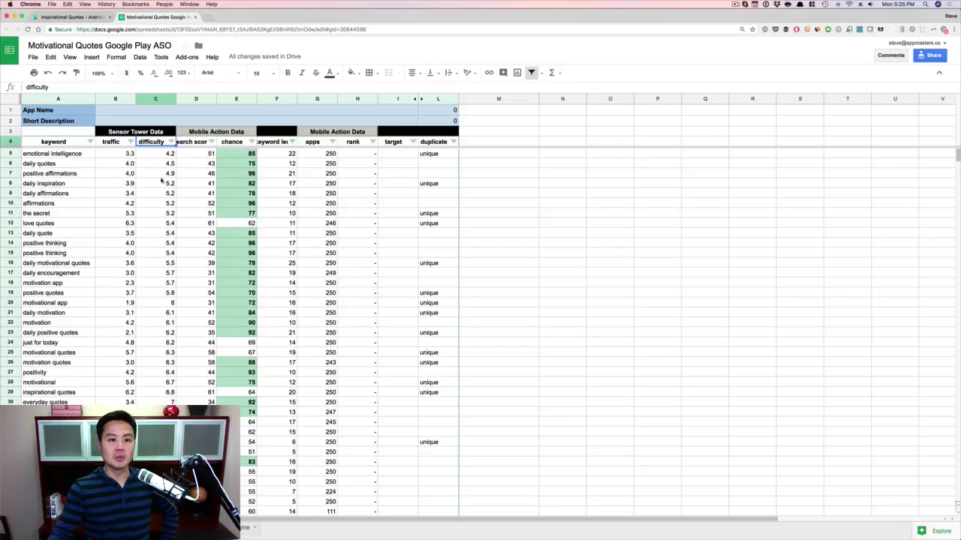
Step: Sort the keywords by chance Z→A, bringing positive affirmations (96) to the top
click(233, 141)
click(252, 142)
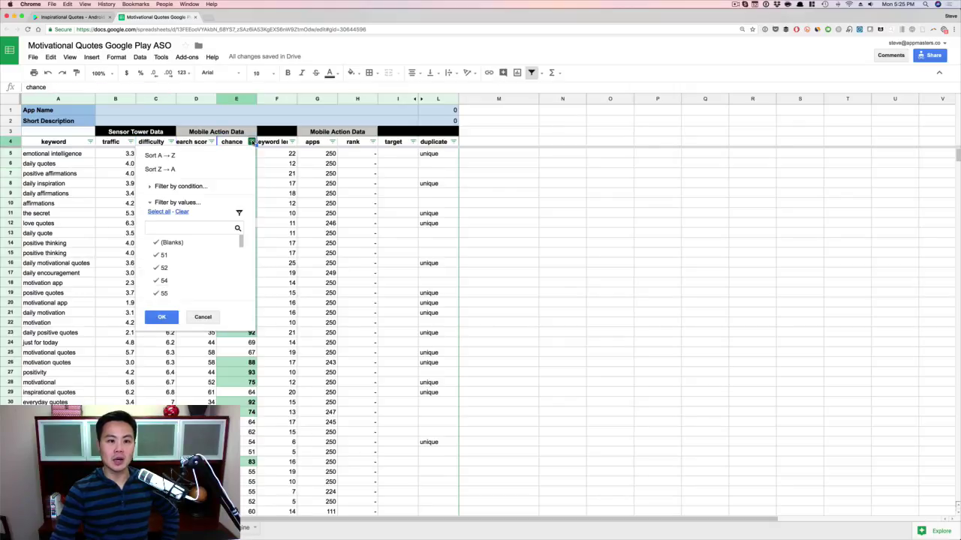
click(236, 168)
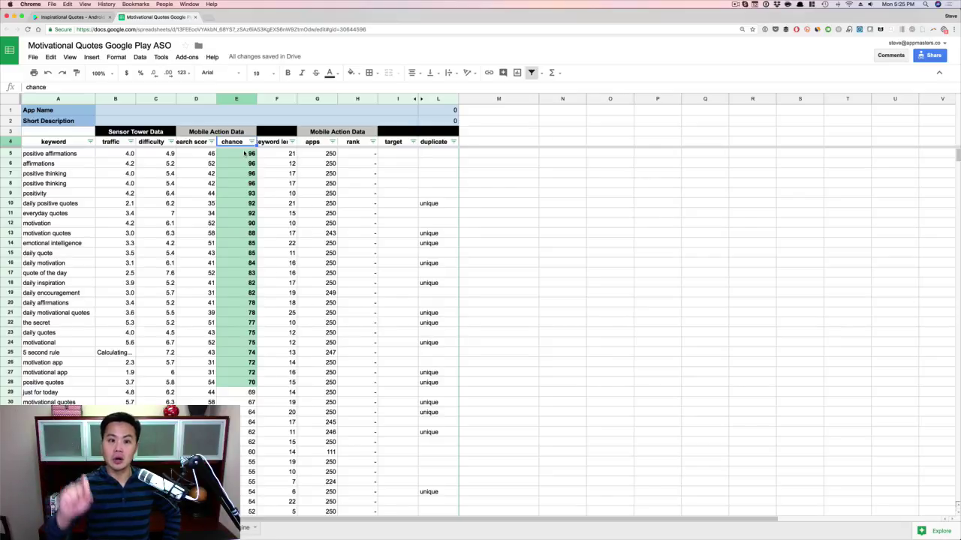
click(62, 157)
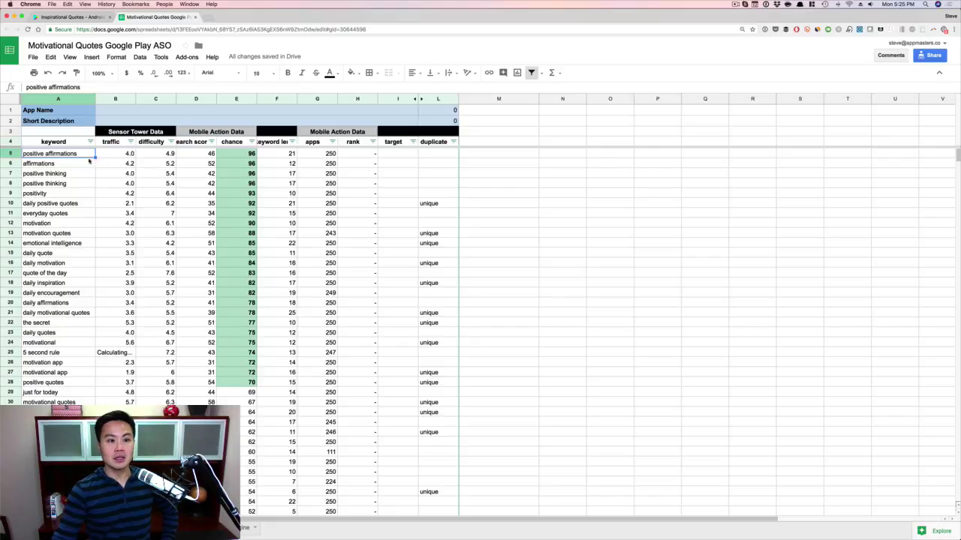
click(206, 157)
click(204, 169)
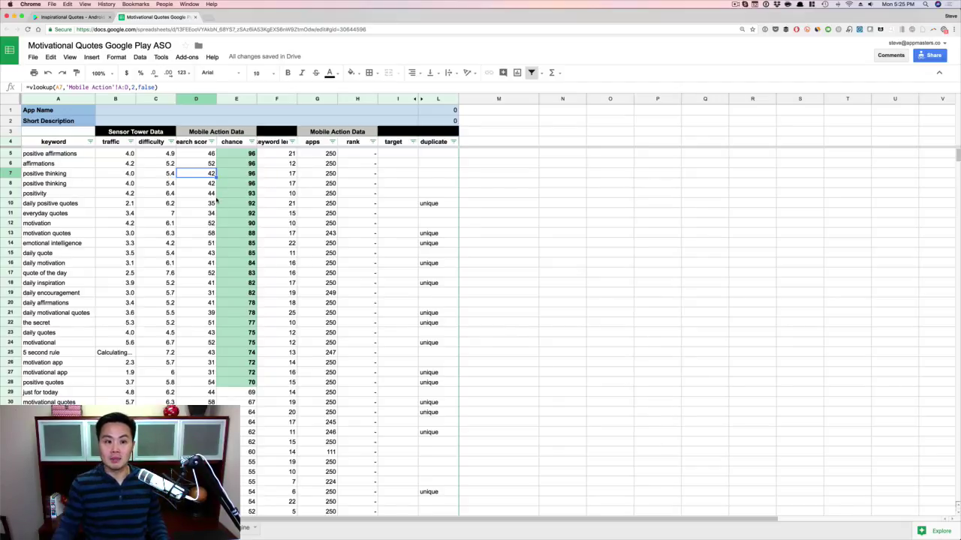
click(189, 275)
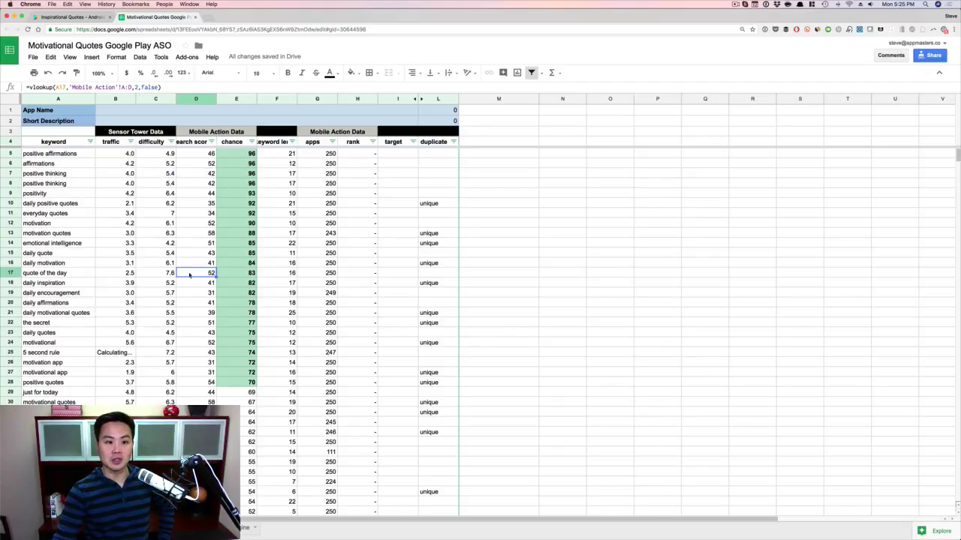
click(110, 276)
click(193, 277)
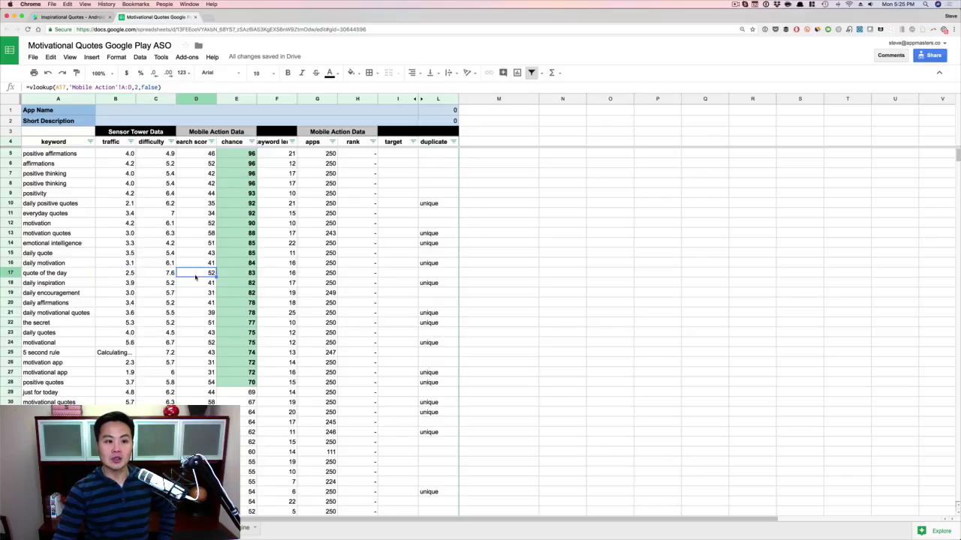
click(133, 273)
click(210, 274)
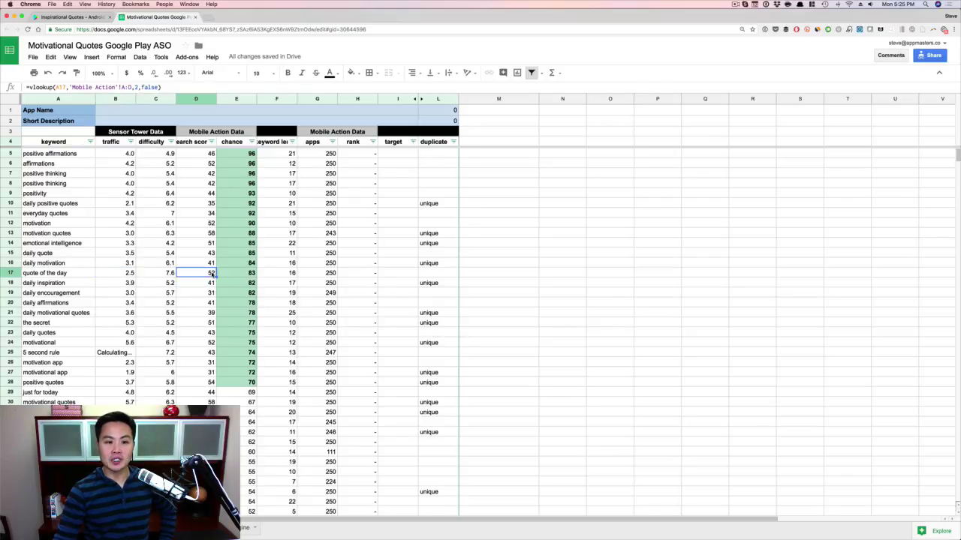
click(118, 276)
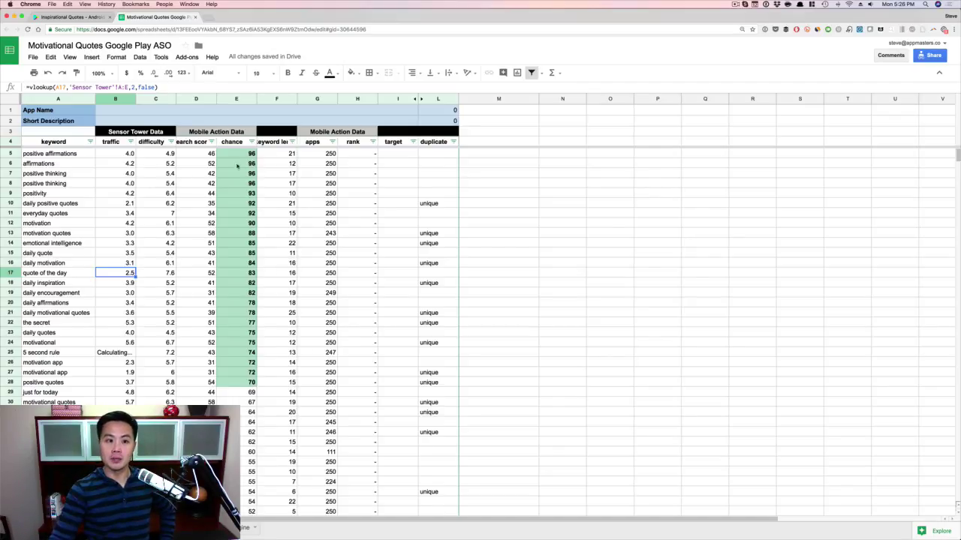
Step: Inspect the VLOOKUP formulas behind chance and search scores for positive affirmations, affirmations and positivity
click(236, 164)
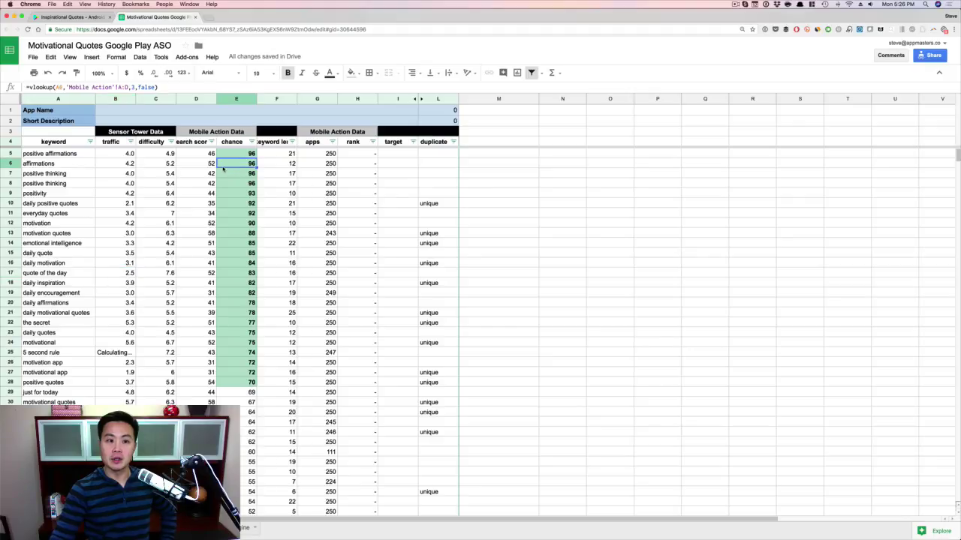
click(186, 175)
click(188, 155)
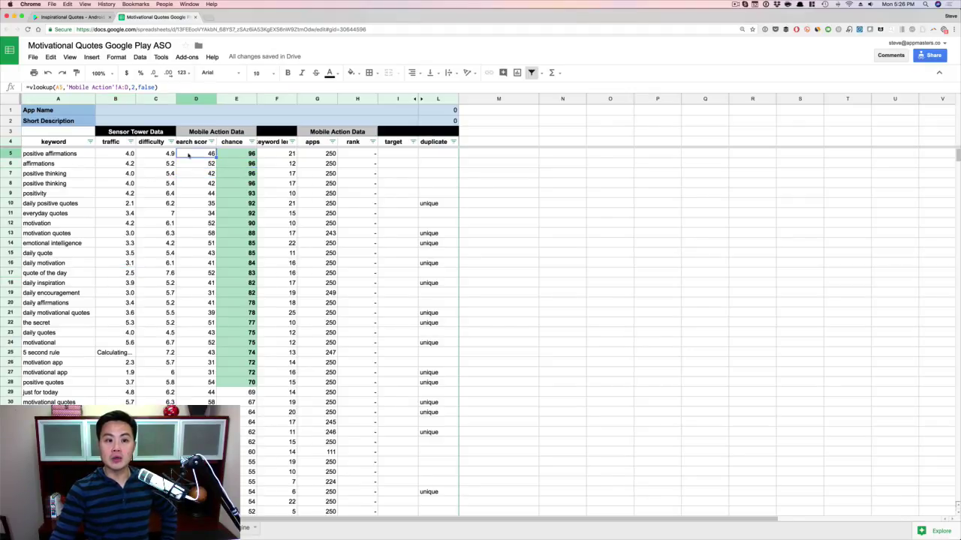
click(83, 155)
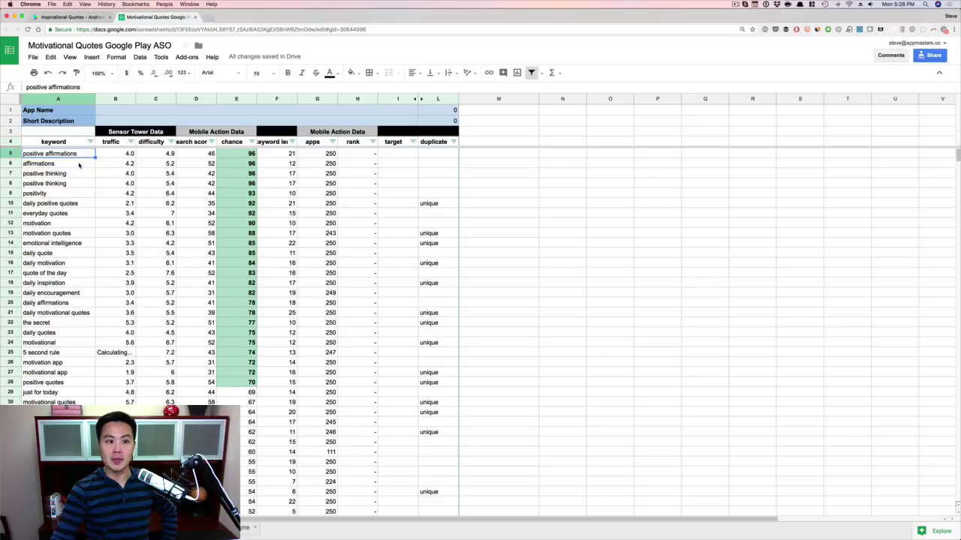
click(79, 164)
click(192, 183)
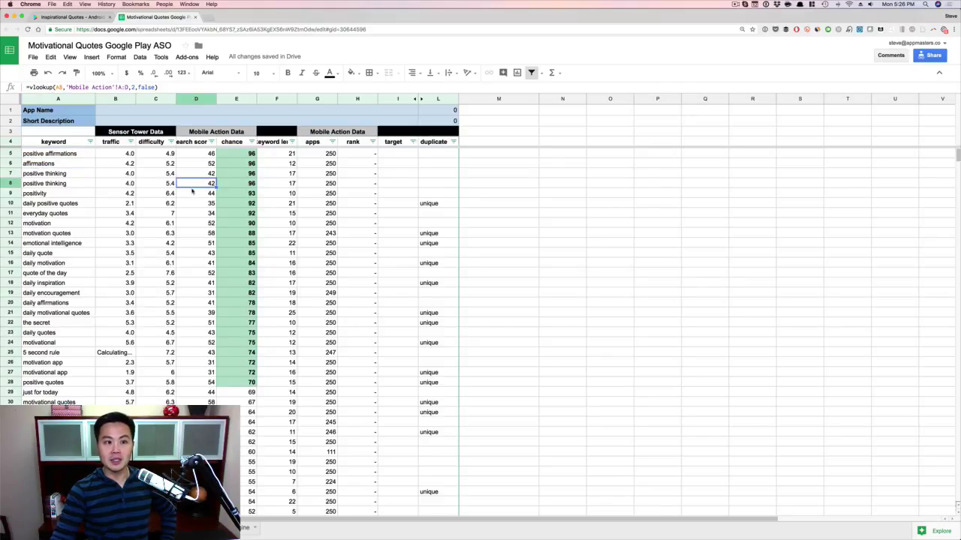
click(75, 195)
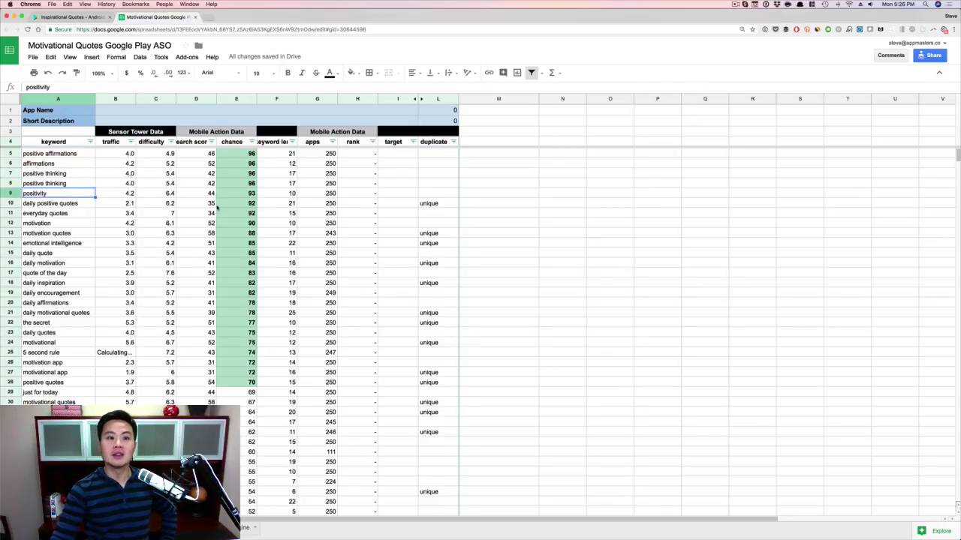
click(213, 204)
click(240, 210)
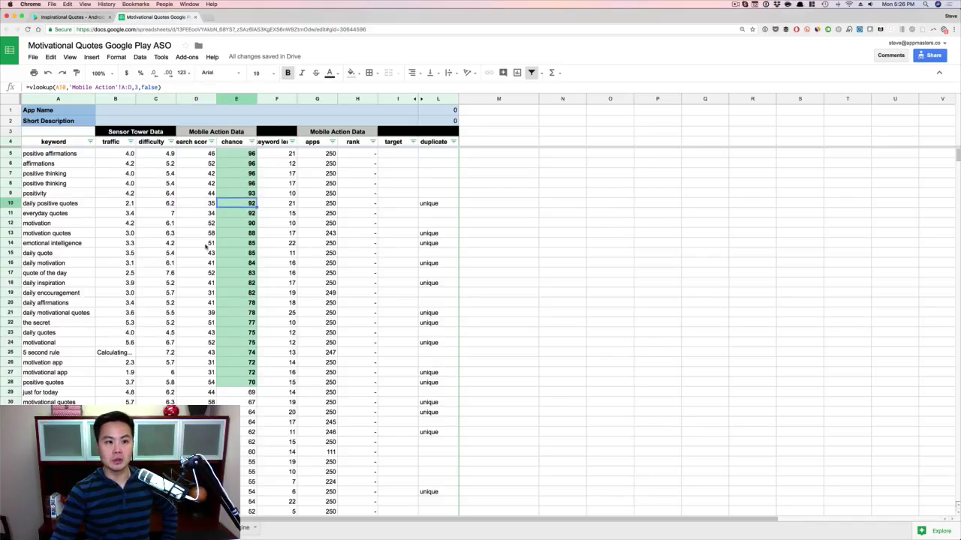
Step: Review the traffic, search score, difficulty and chance lookups for inspirational quotes and daily affirmations
scroll(206, 245, down, 5)
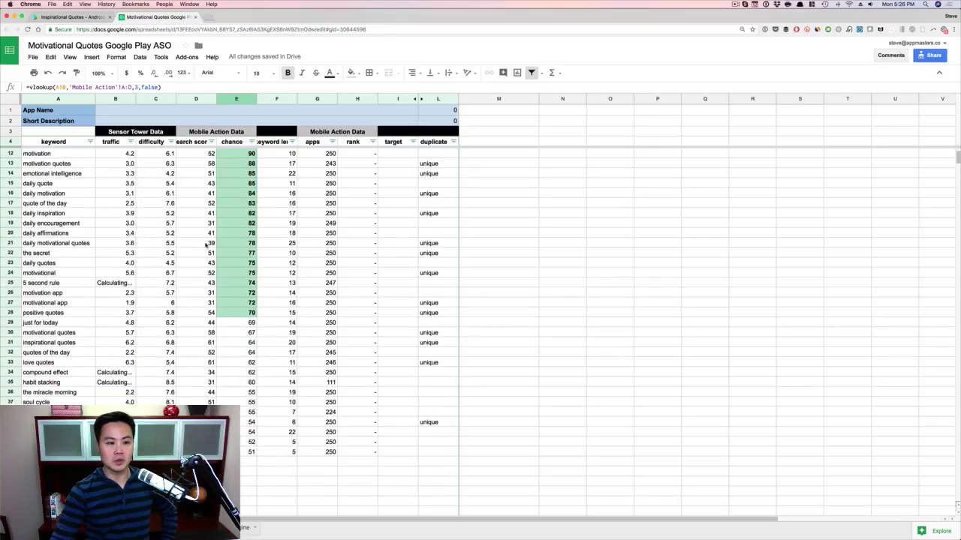
click(90, 343)
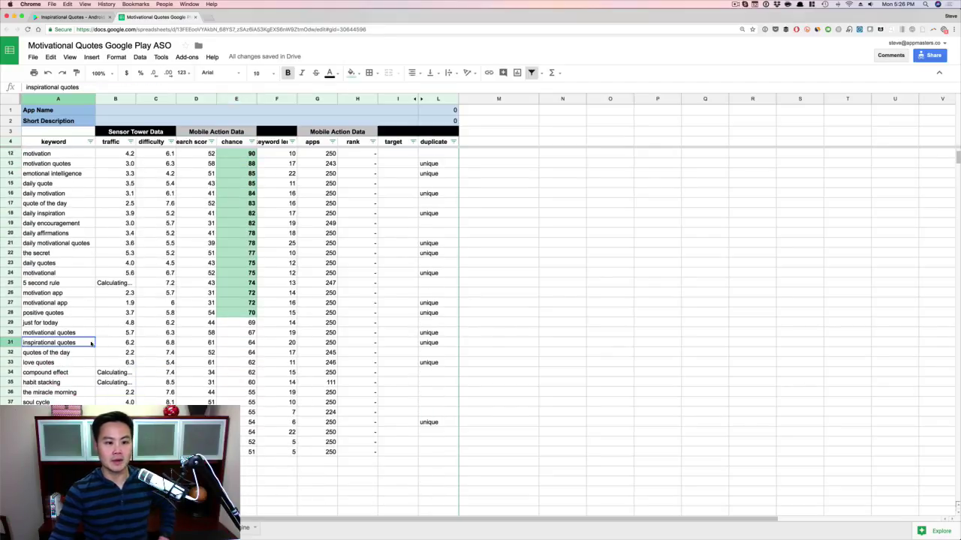
click(226, 346)
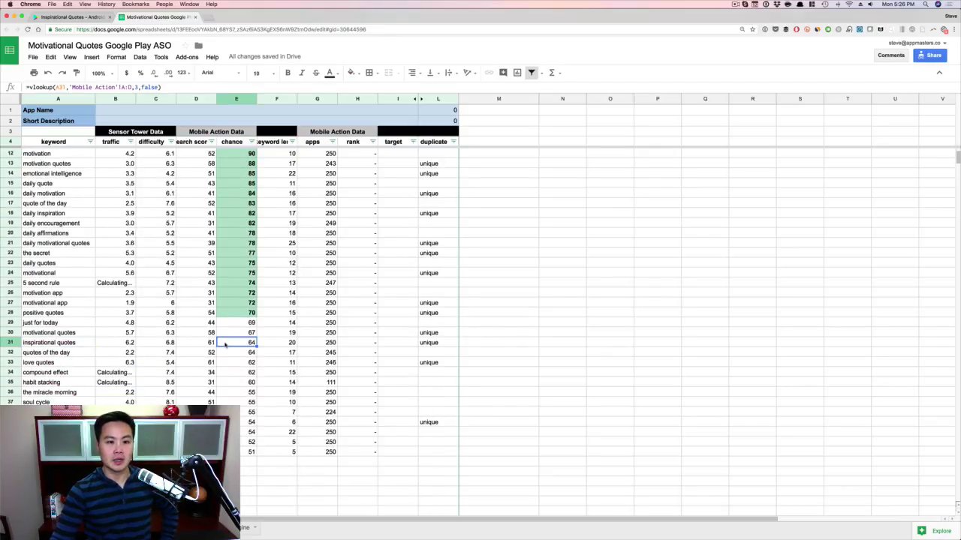
click(111, 344)
click(213, 346)
click(240, 347)
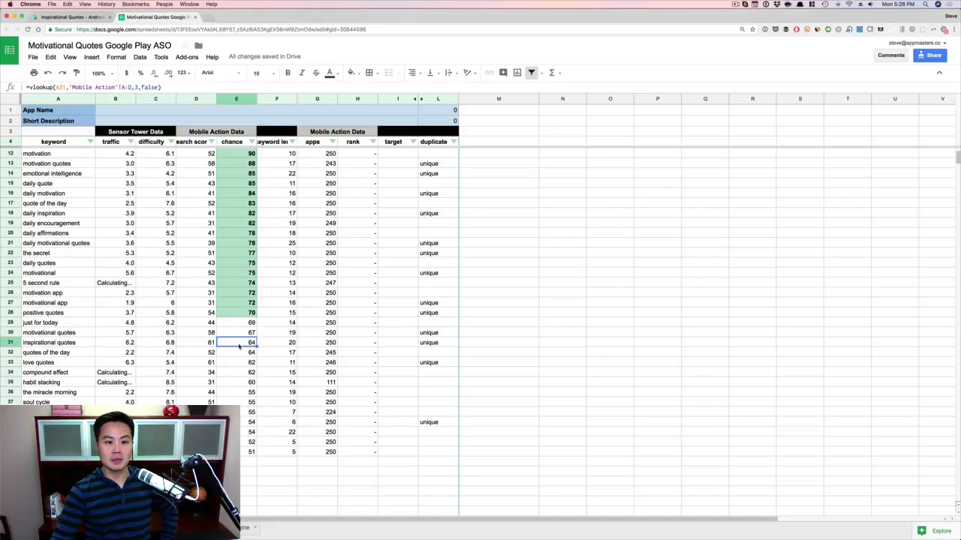
click(164, 347)
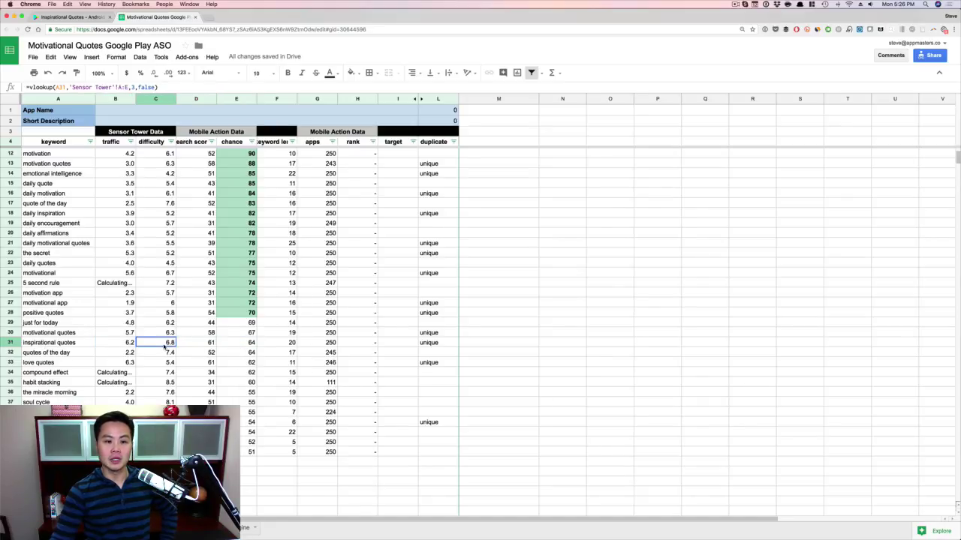
click(243, 346)
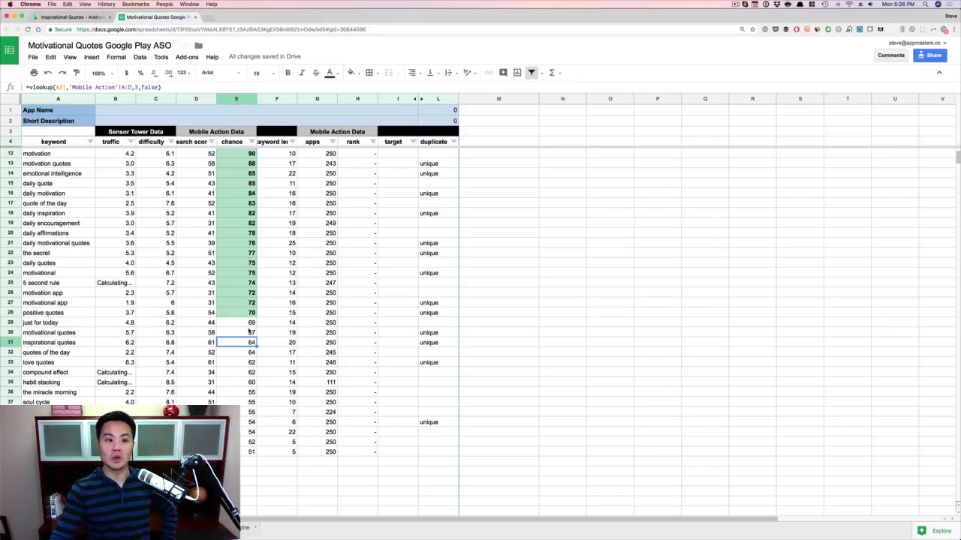
click(252, 234)
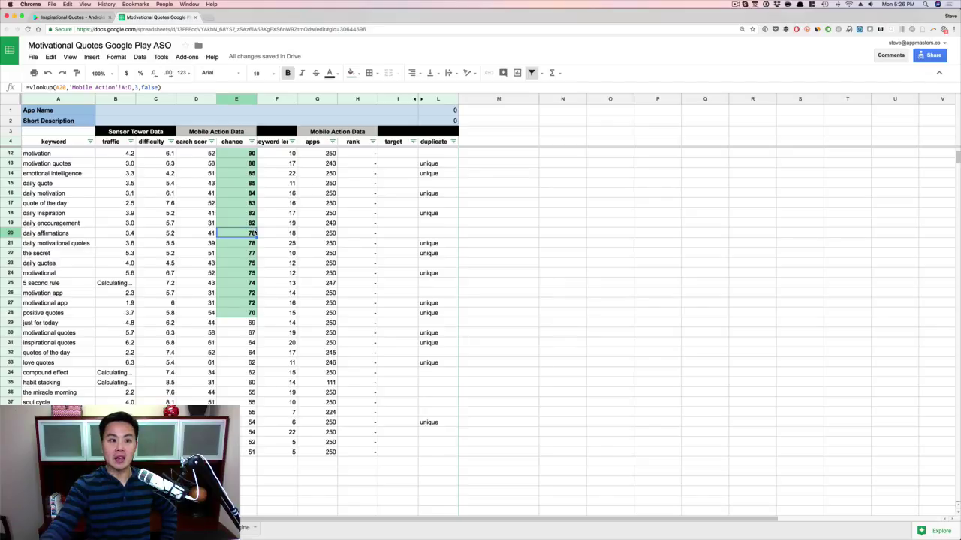
Step: Check positive affirmations and motivation's search score lookup, then switch to the Inspirational Quotes listing
scroll(251, 233, up, 3)
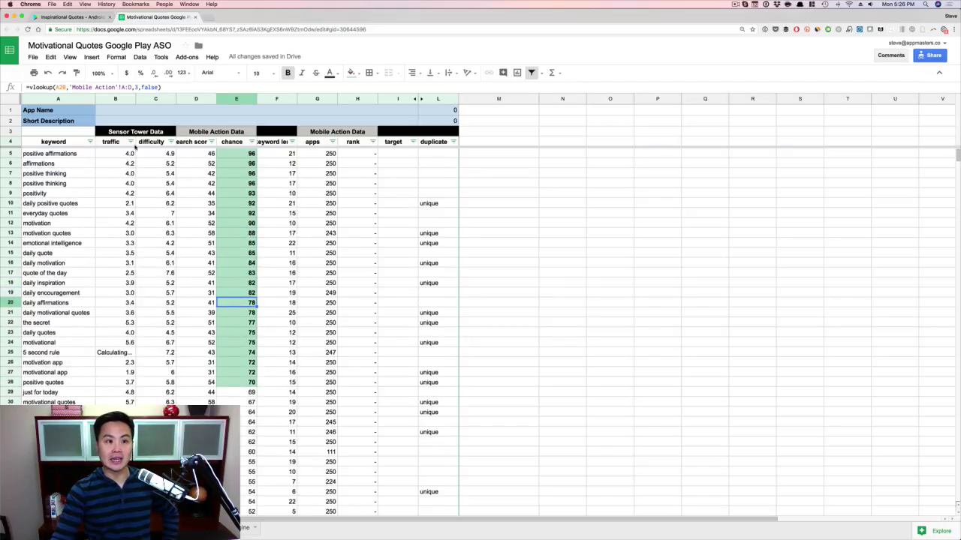
click(83, 158)
click(61, 223)
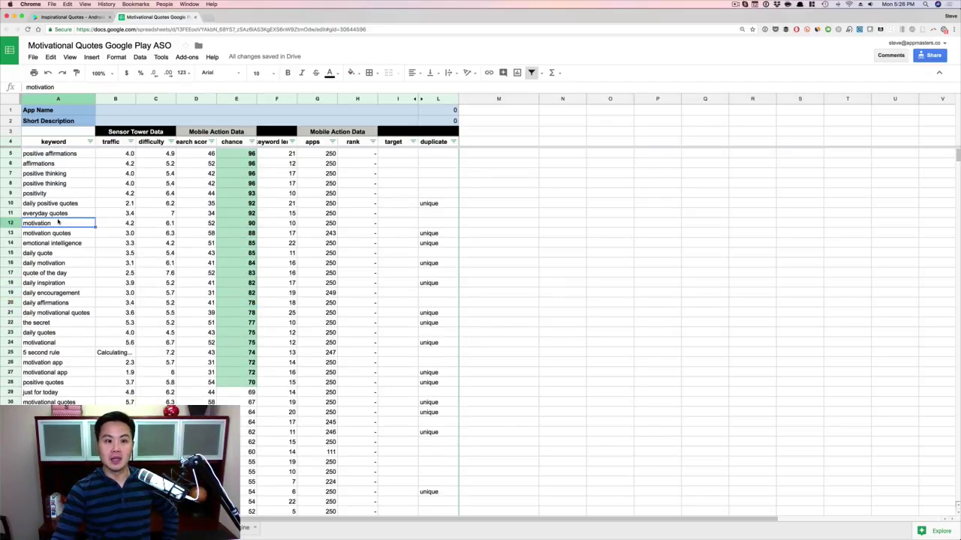
click(210, 232)
click(66, 227)
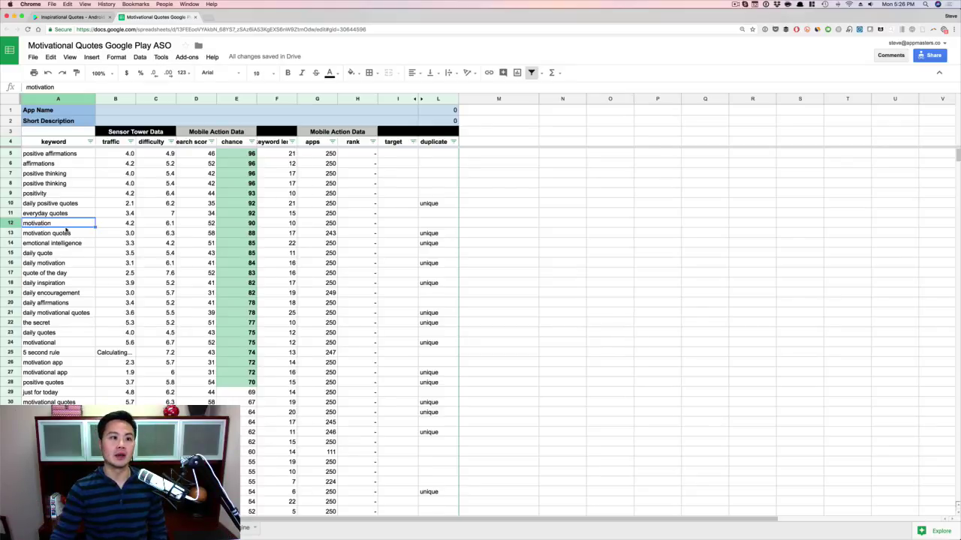
click(84, 18)
Step: Browse the listing's screenshot carousel and expand the full description with its category list
scroll(225, 146, up, 5)
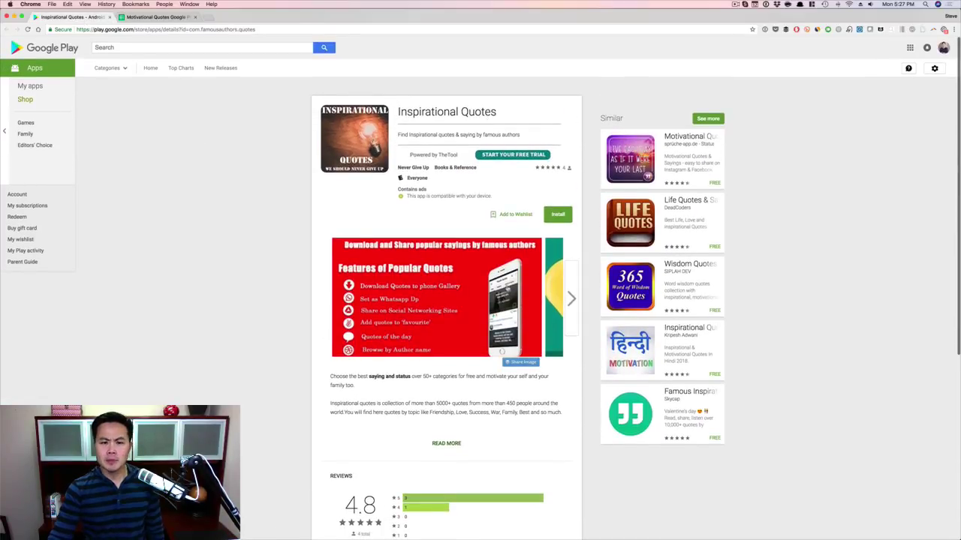
click(570, 298)
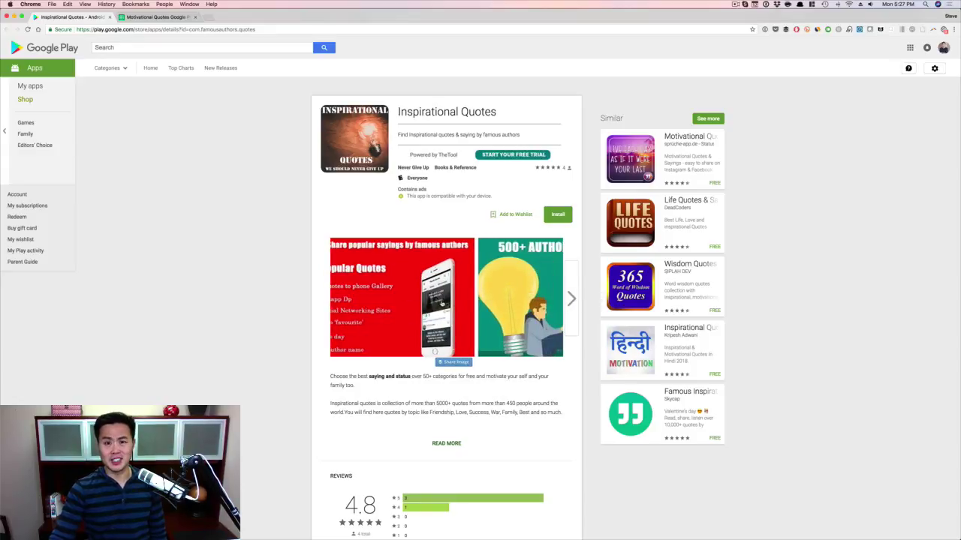
scroll(428, 280, left, 3)
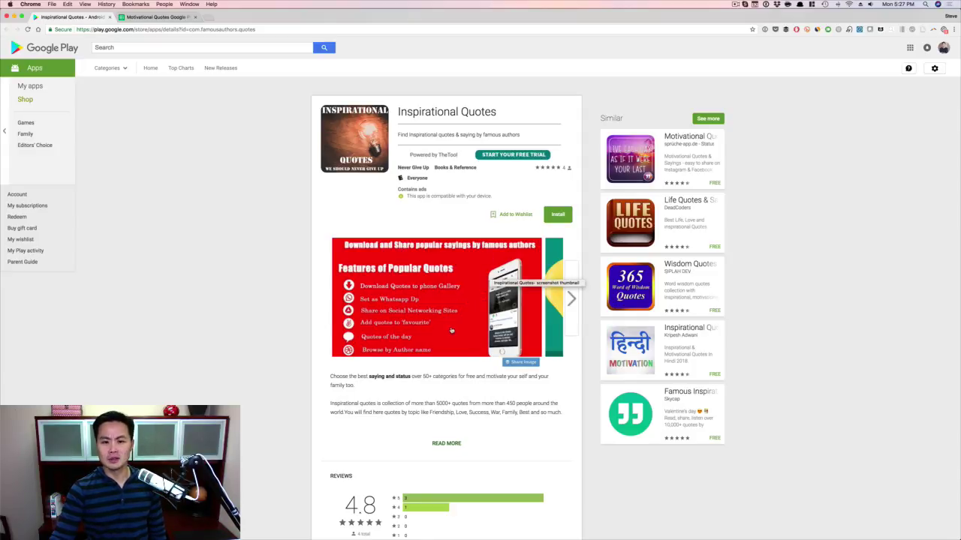
scroll(453, 331, right, 5)
scroll(452, 331, right, 3)
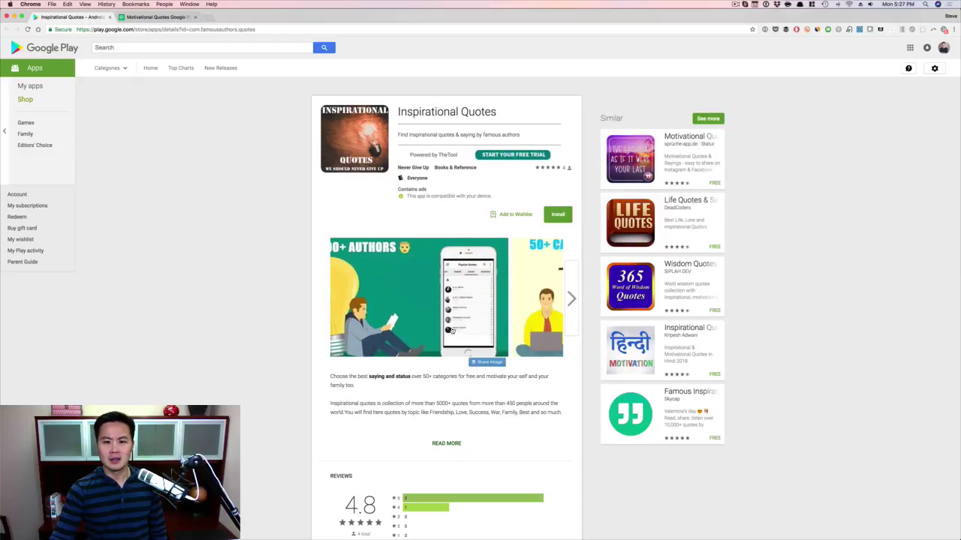
scroll(451, 331, right, 4)
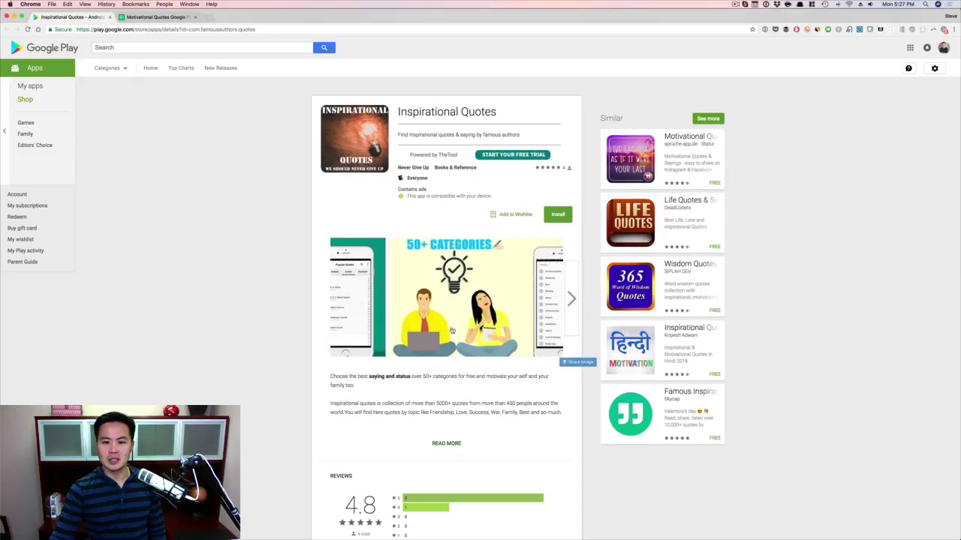
scroll(451, 331, right, 4)
scroll(452, 331, right, 4)
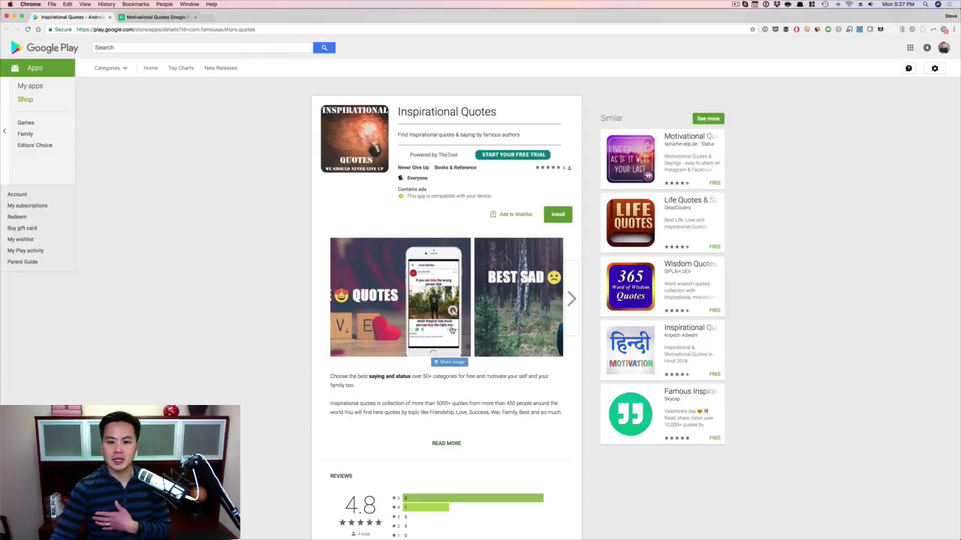
scroll(452, 331, right, 3)
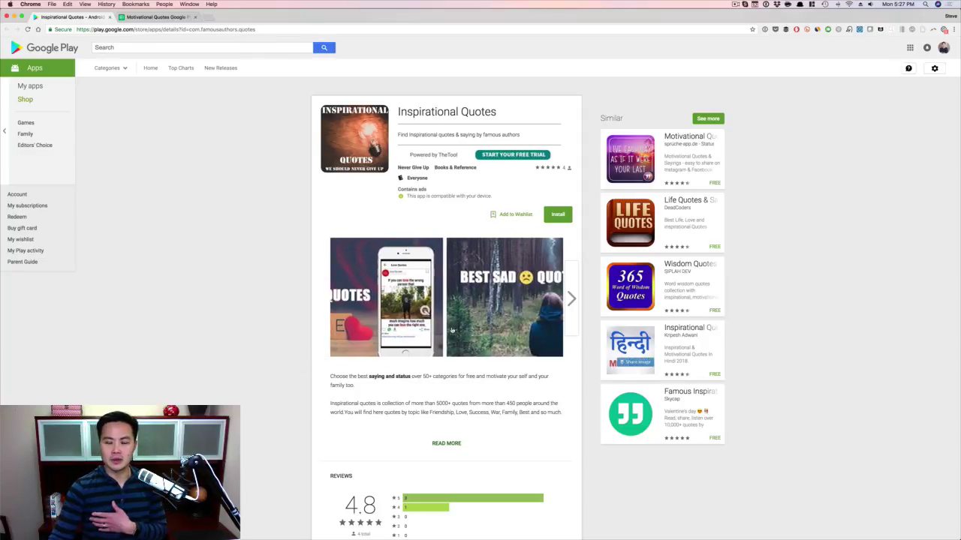
click(463, 445)
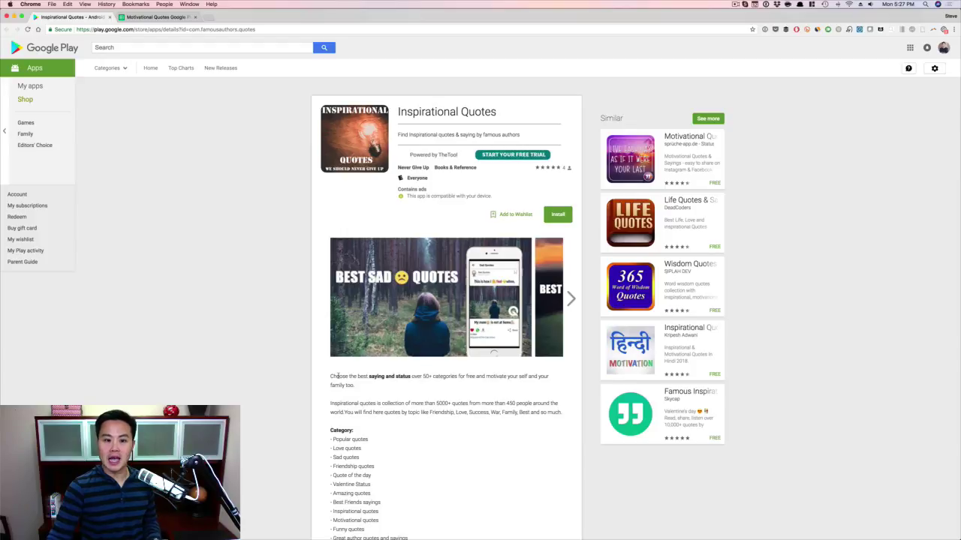
Step: Return to the Motivational Quotes Google Play ASO keyword spreadsheet
click(153, 17)
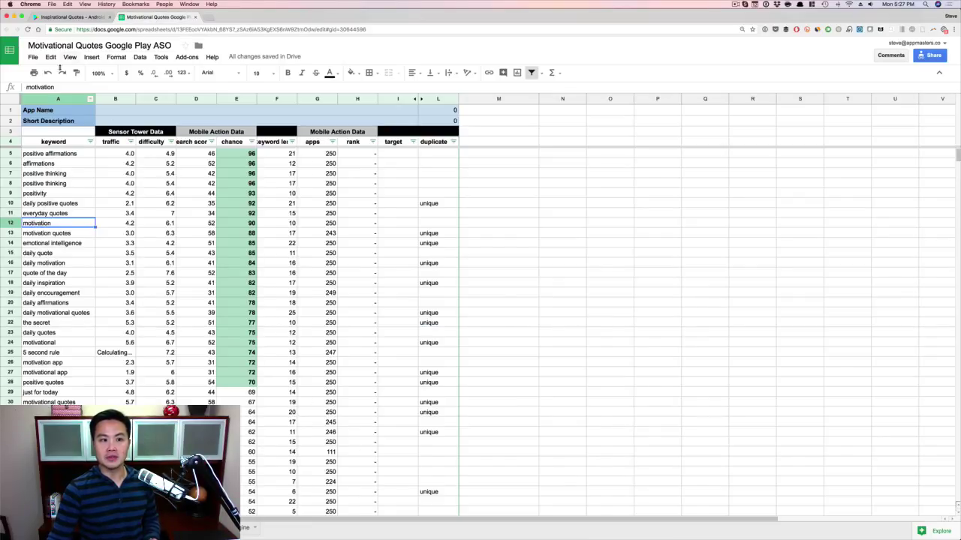
Step: Highlight the listing's app title and compare it with the positive thinking keyword in A8
click(63, 17)
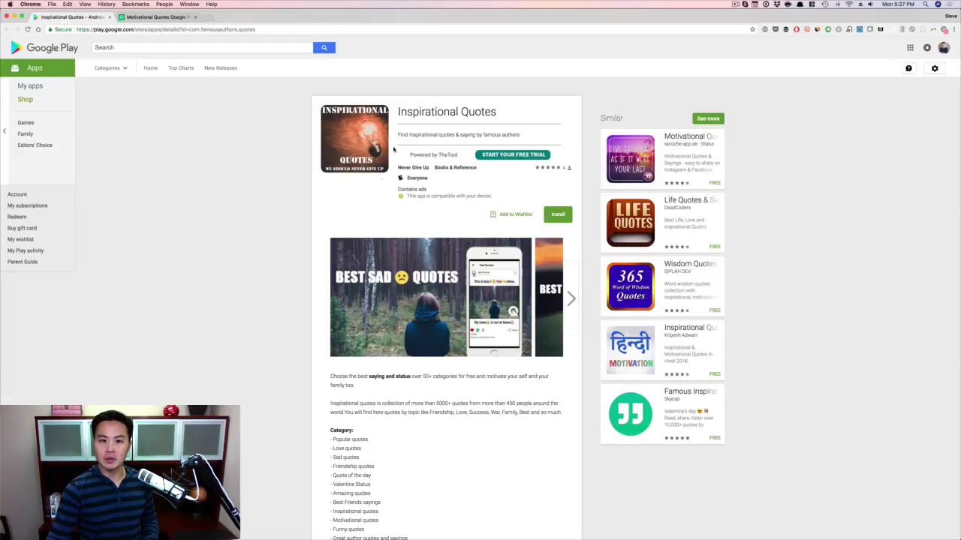
drag(398, 113, 493, 113)
click(492, 112)
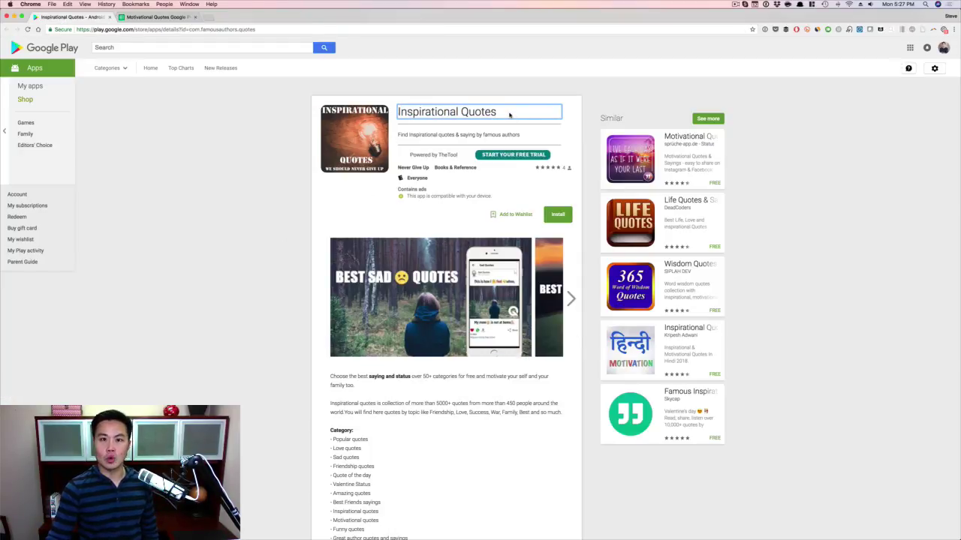
click(158, 16)
click(68, 184)
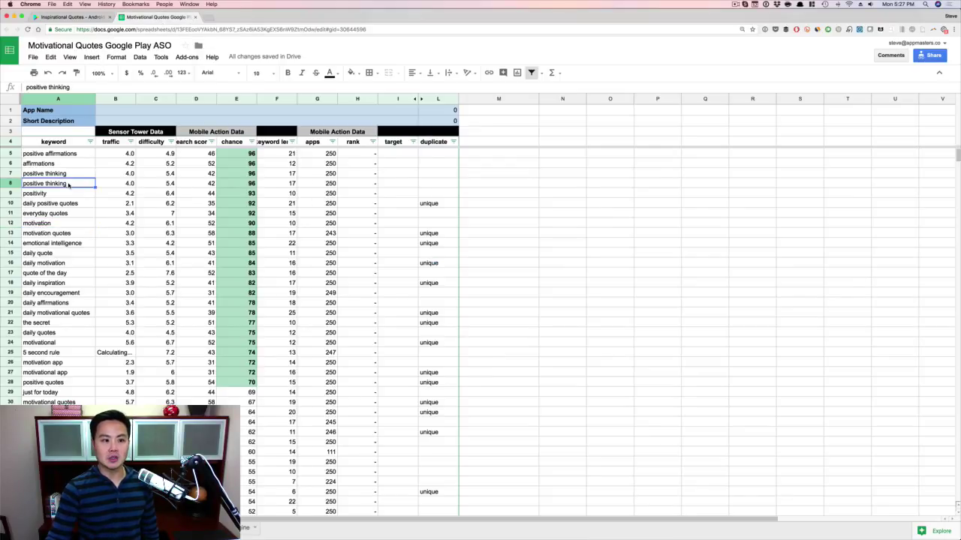
Step: Back on the listing, highlight the short description and the description's opening sentence
click(78, 16)
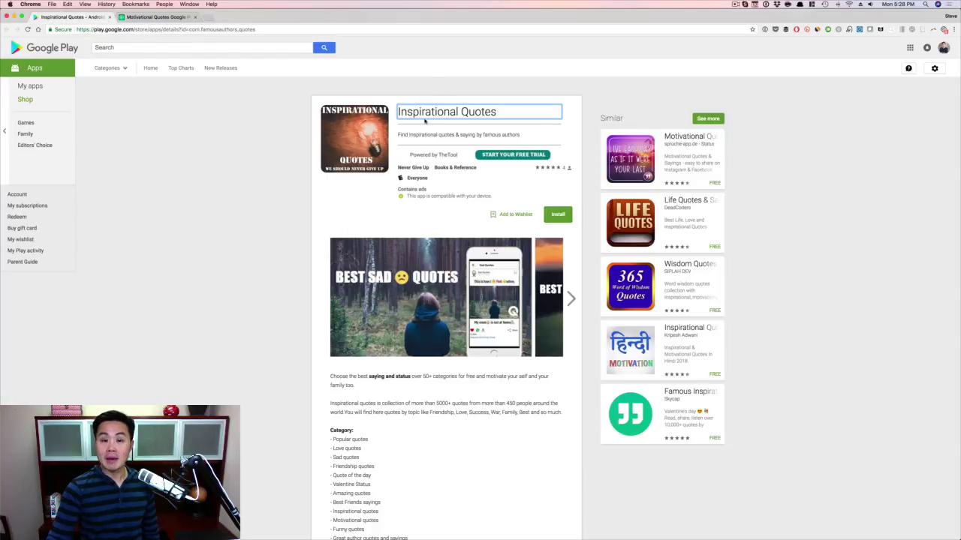
drag(402, 134, 527, 137)
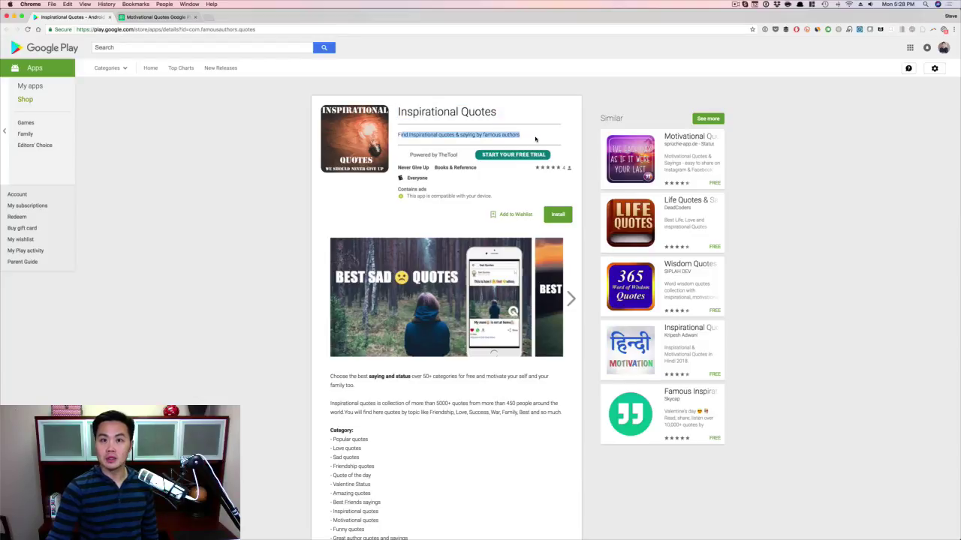
click(535, 139)
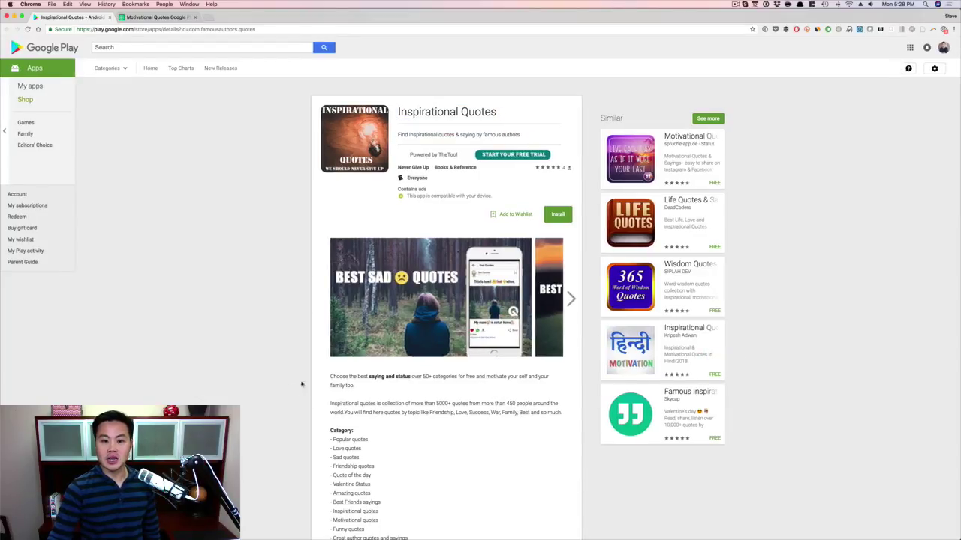
drag(330, 378, 360, 386)
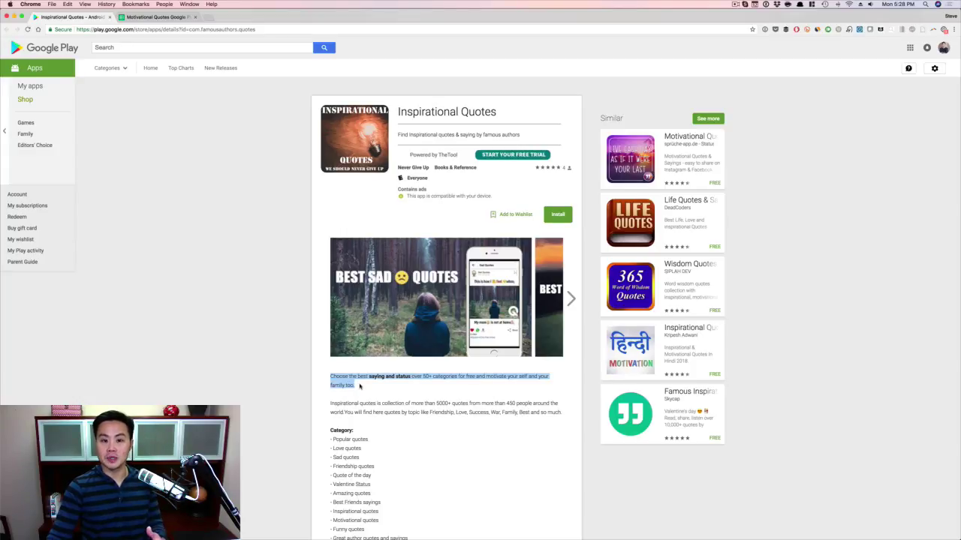
Step: Advance the gallery to the red Features of Popular Quotes image and highlight part of the Category list
scroll(360, 389, down, 3)
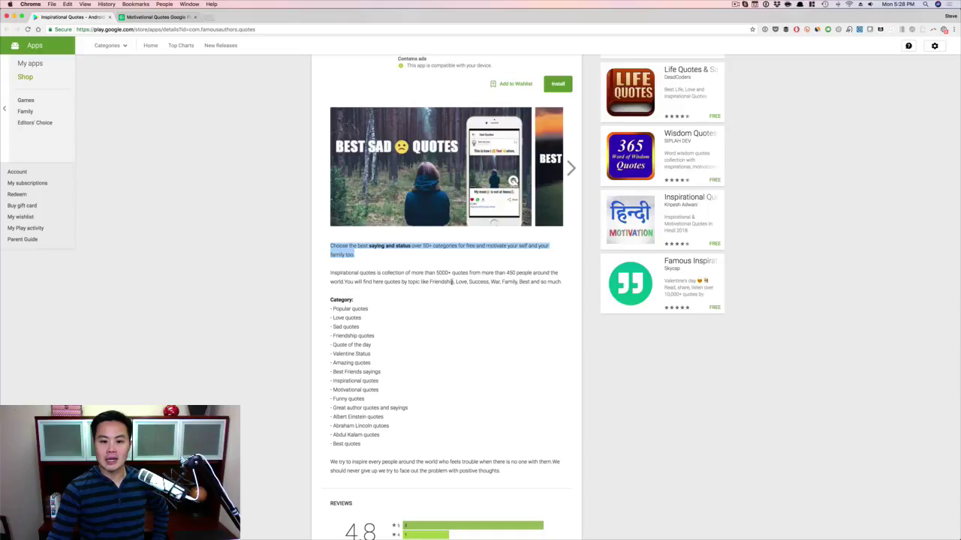
mouse_move(484, 204)
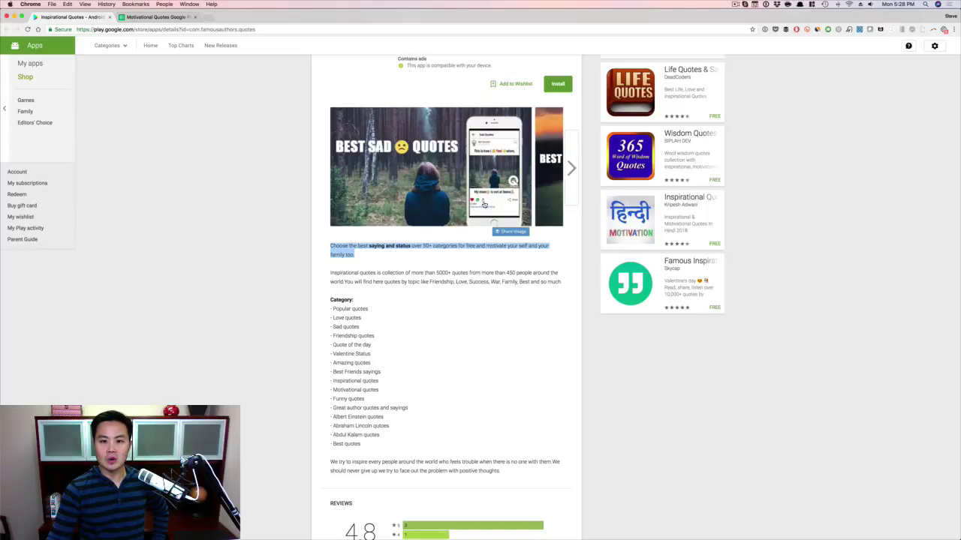
click(569, 191)
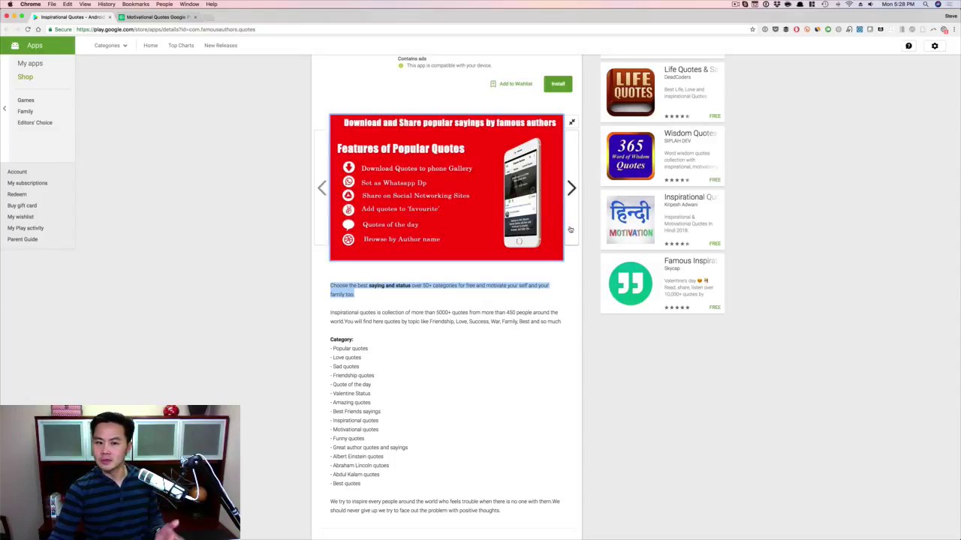
click(519, 413)
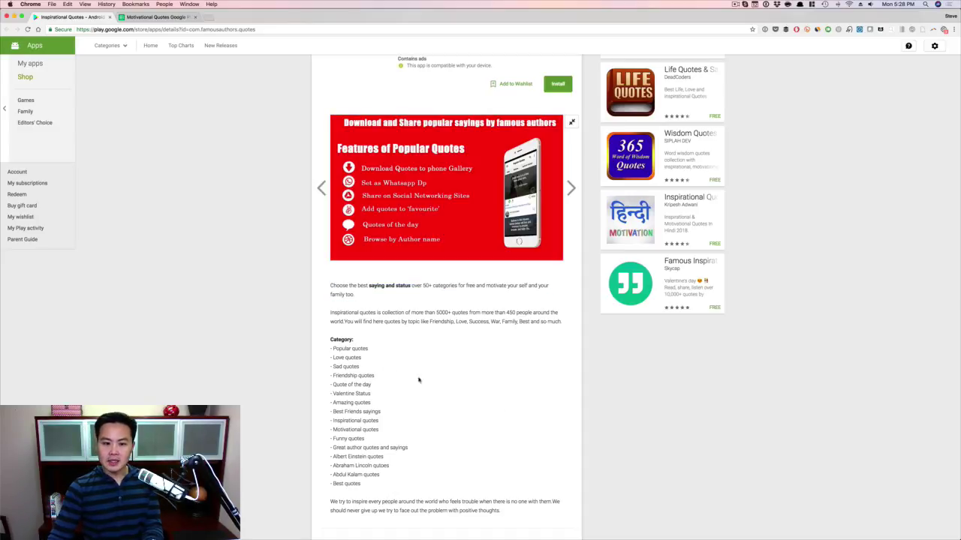
drag(353, 373, 384, 474)
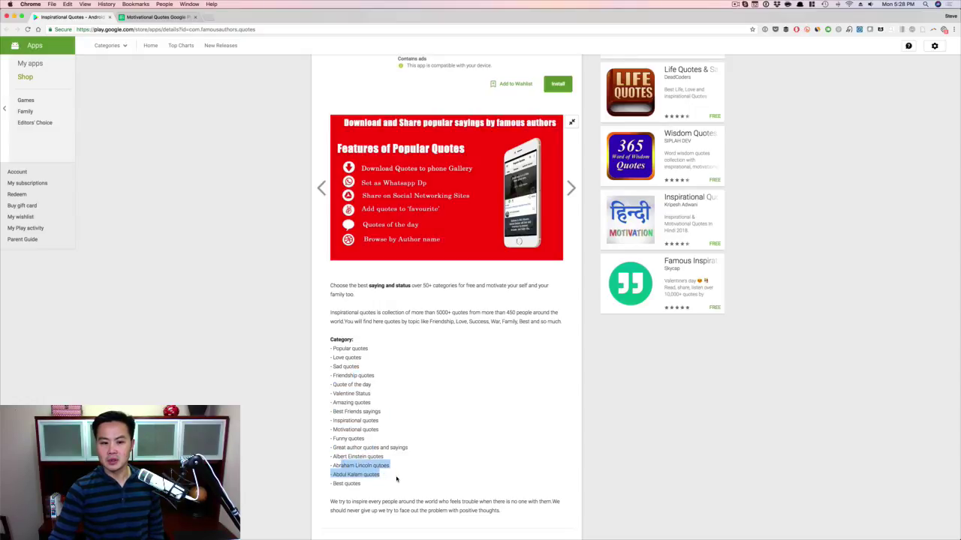
click(389, 473)
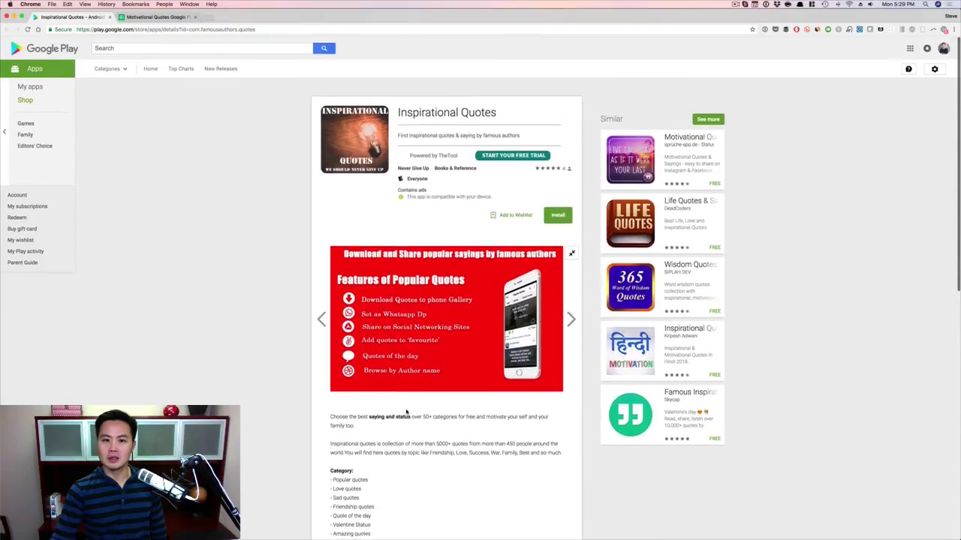
Step: Check lookups in E13, row 12 and D9, then sort keywords by search score Z→A
click(180, 16)
click(218, 234)
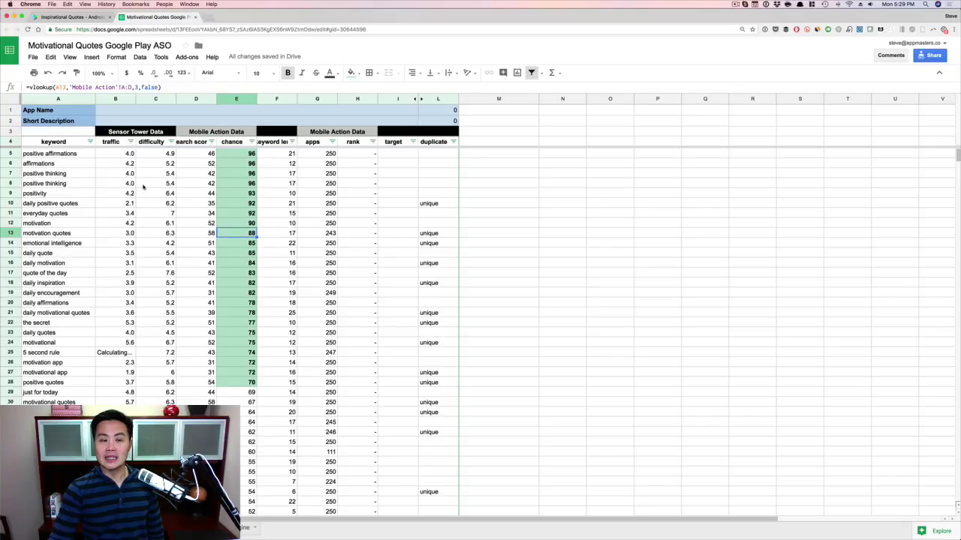
click(174, 223)
click(203, 192)
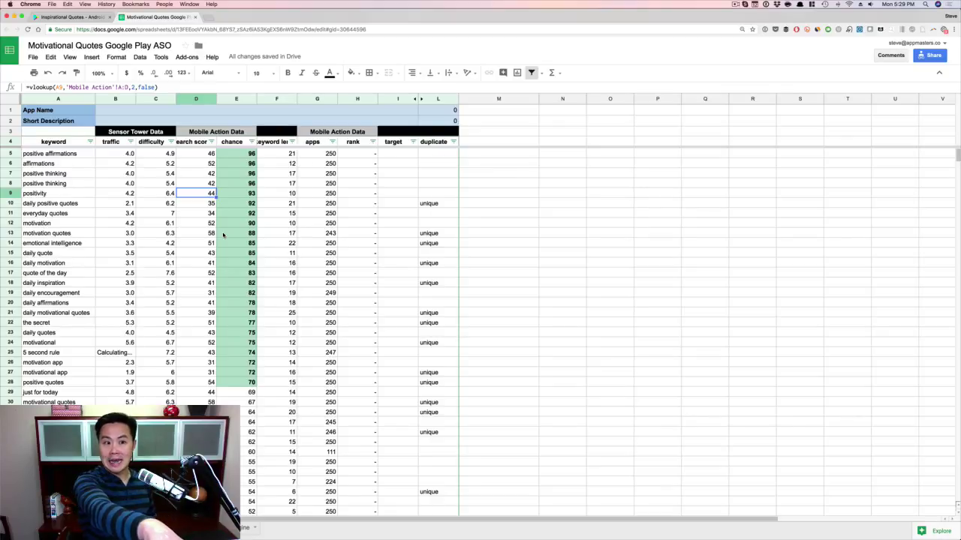
click(212, 142)
click(189, 168)
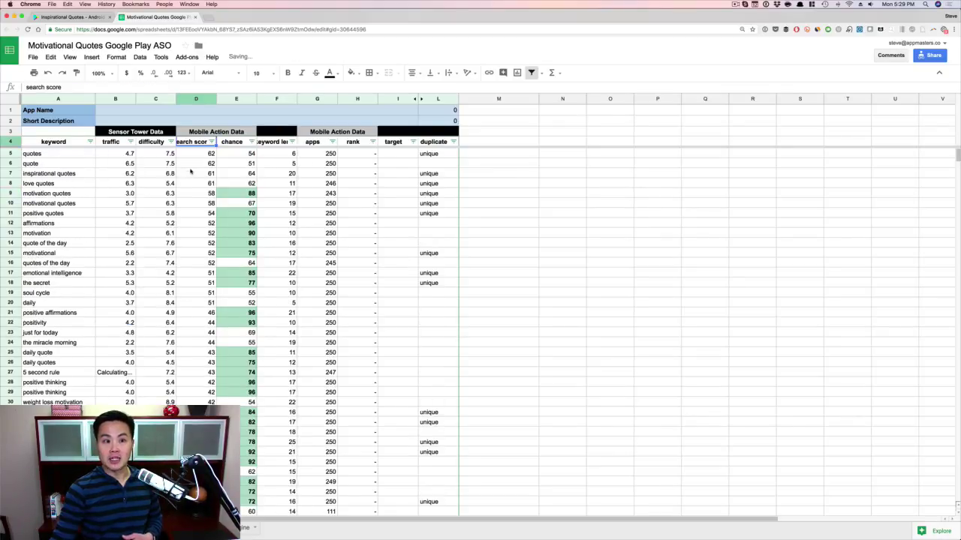
Step: Step through search scores for affirmations and motivational, then positive affirmations' traffic and difficulty
click(190, 173)
click(194, 225)
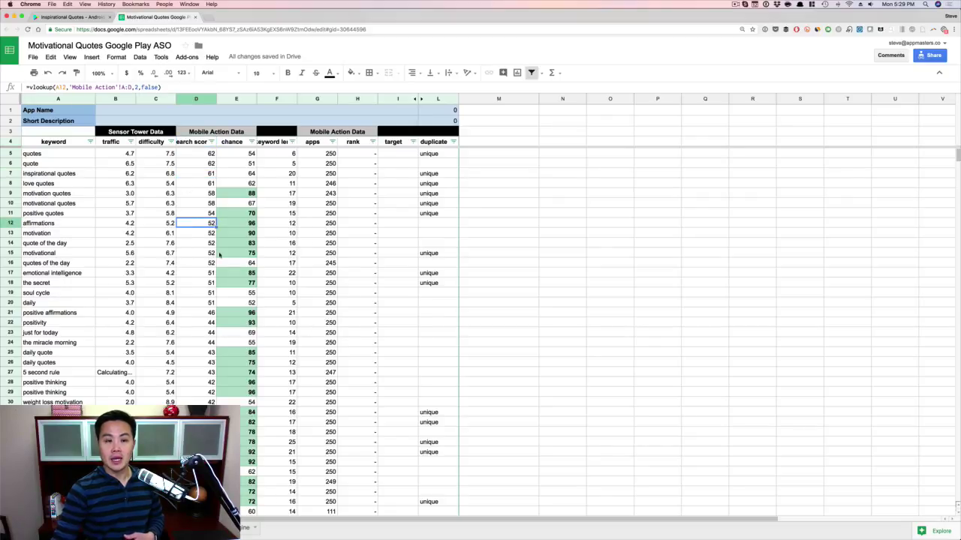
key(Down)
key(Down)
key(Down)
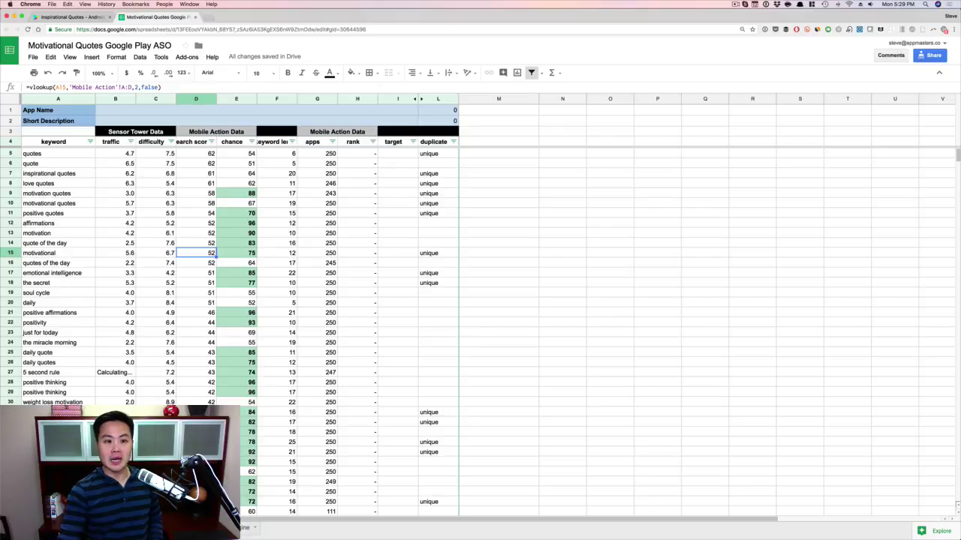
key(Down)
key(Down)
key(Down)
key(Down)
key(Down)
key(Down)
key(Left)
key(Left)
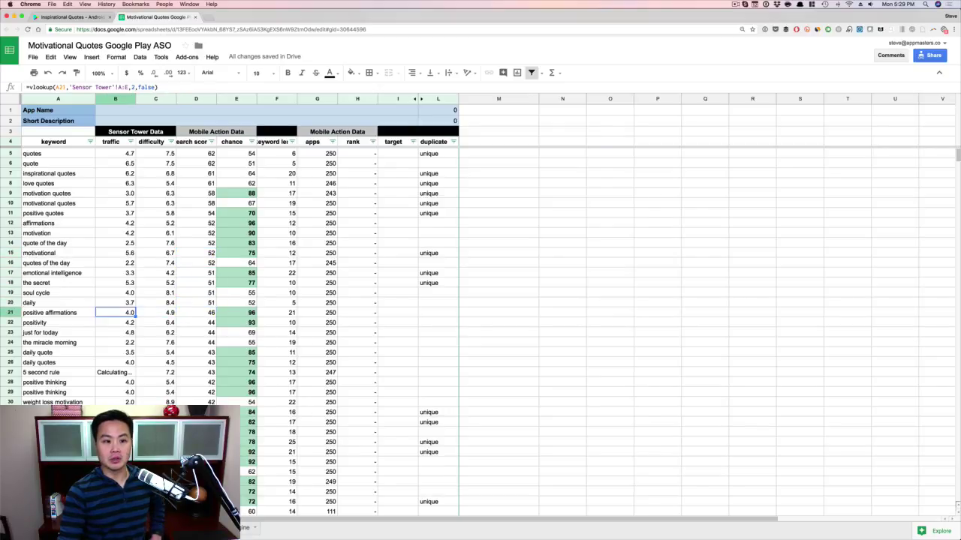
click(156, 313)
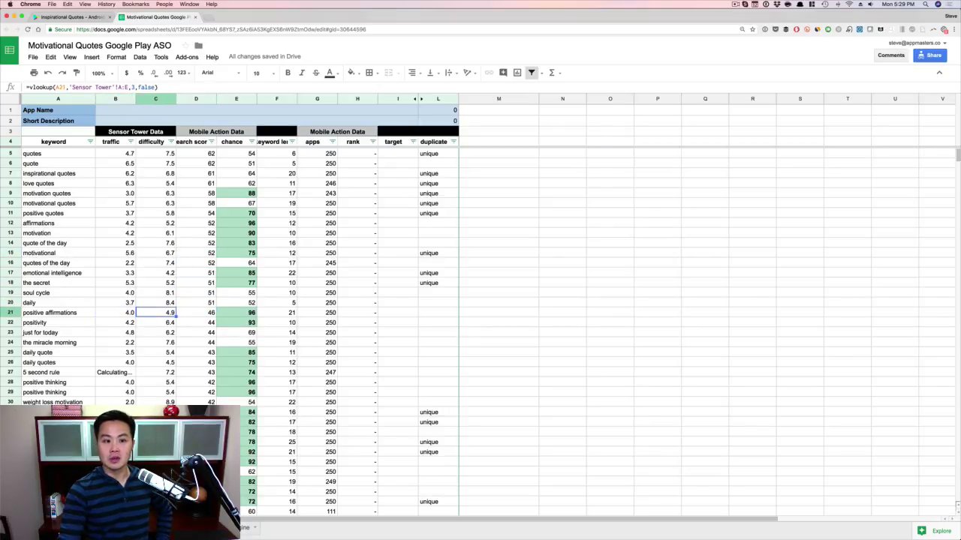